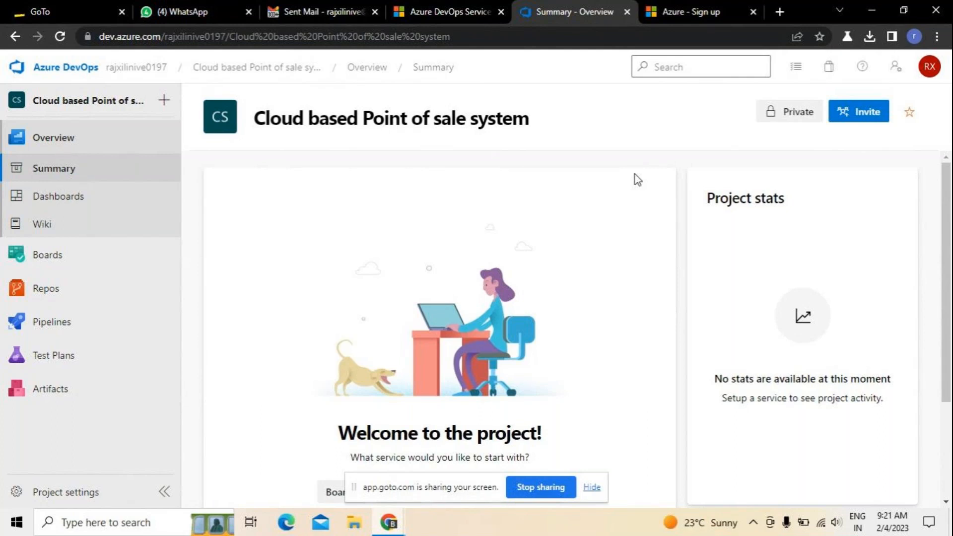
Dismiss the screen-sharing notice and begin inviting new members to the project.
left_click(592, 487)
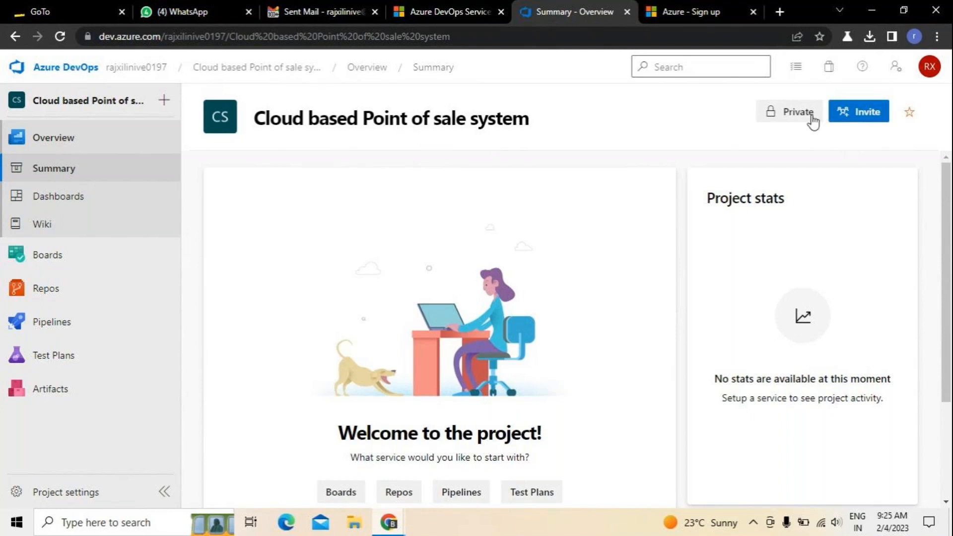
left_click(874, 116)
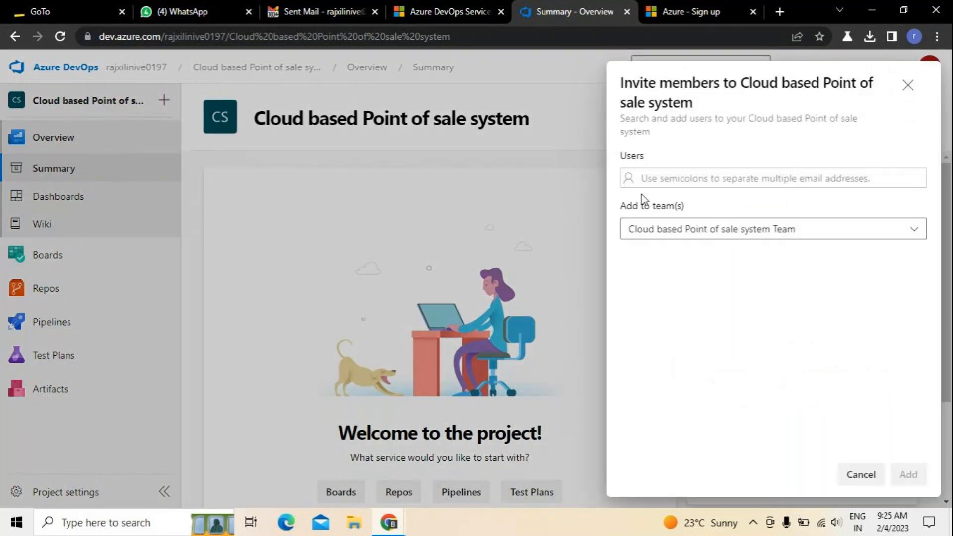
left_click(673, 179)
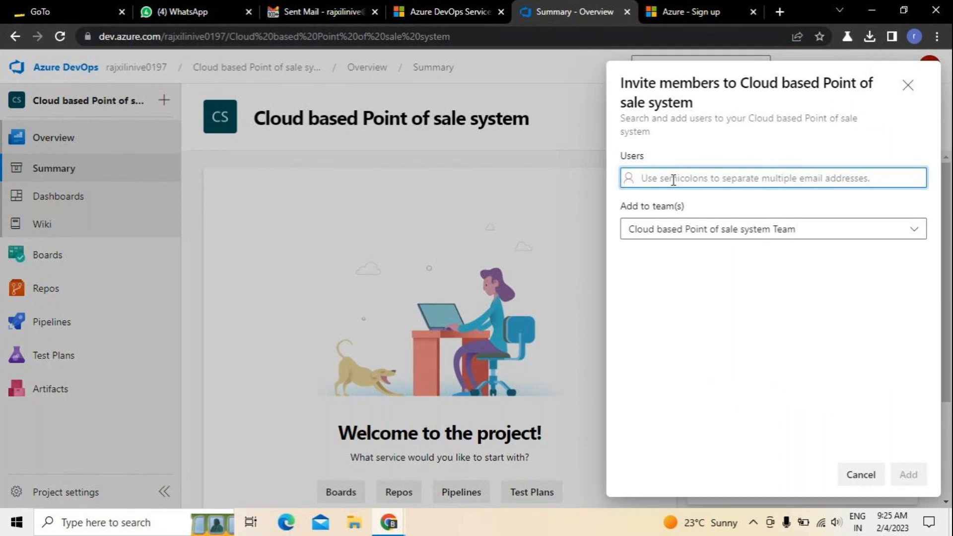
Add two users' e-mail addresses as invitees to the Cloud based Point of sale system Team.
type("xil")
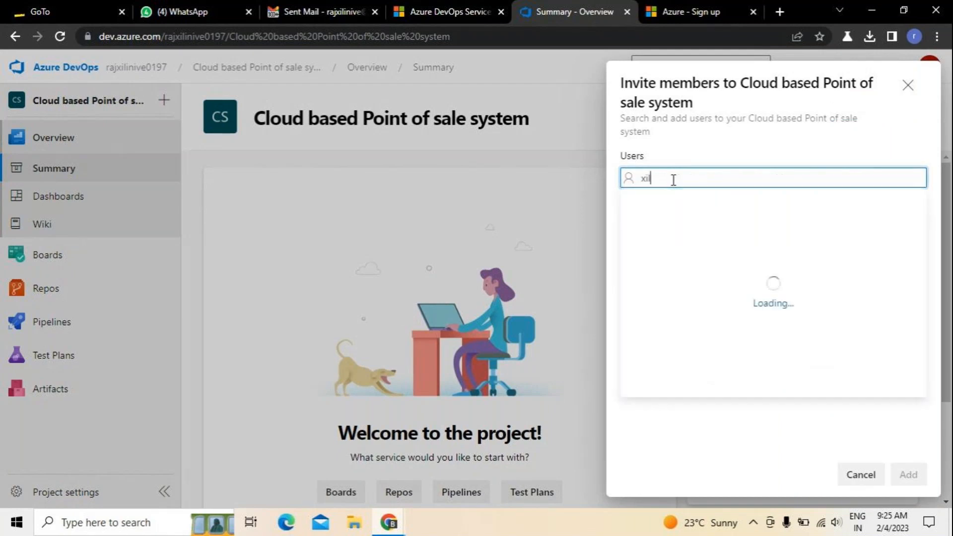
key("BackSpace")
key("BackSpace")
key("BackSpace")
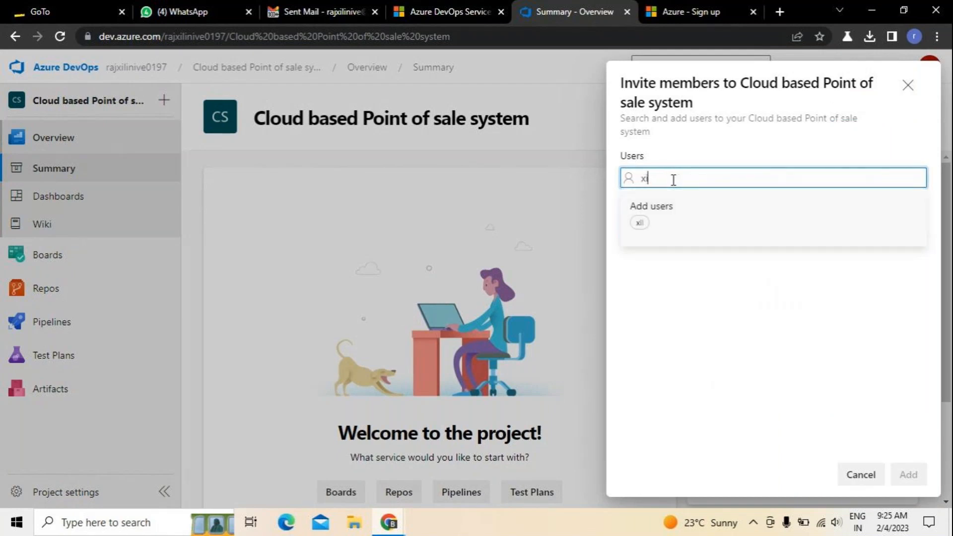
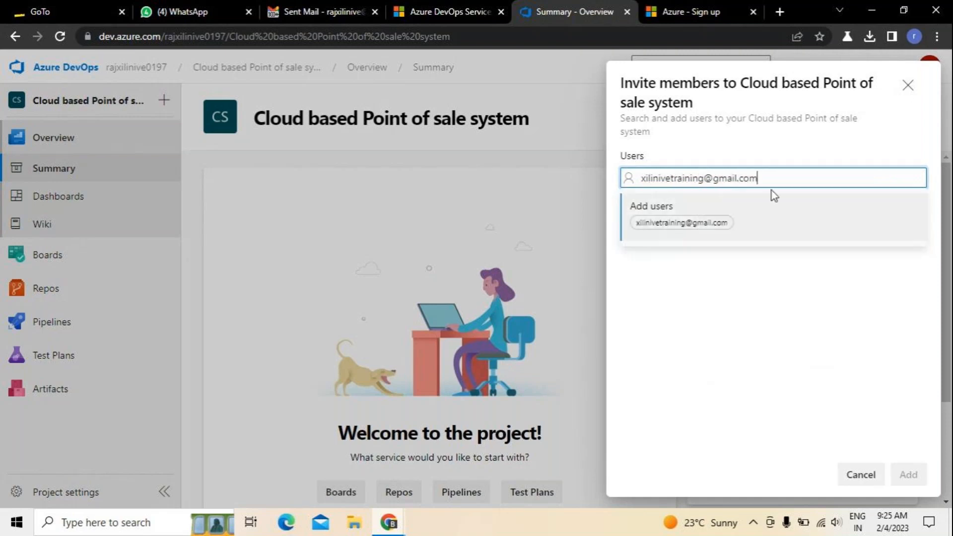
left_click(732, 213)
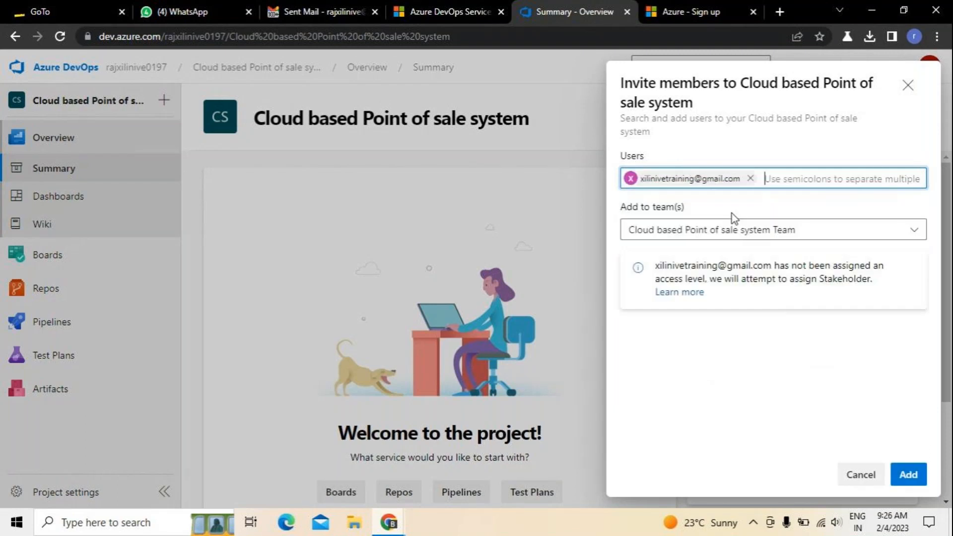
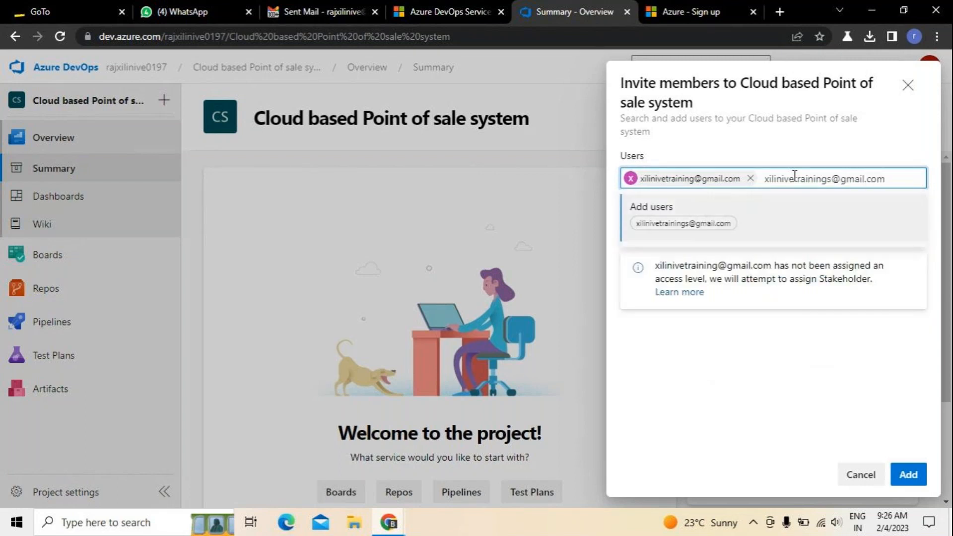
left_click(743, 211)
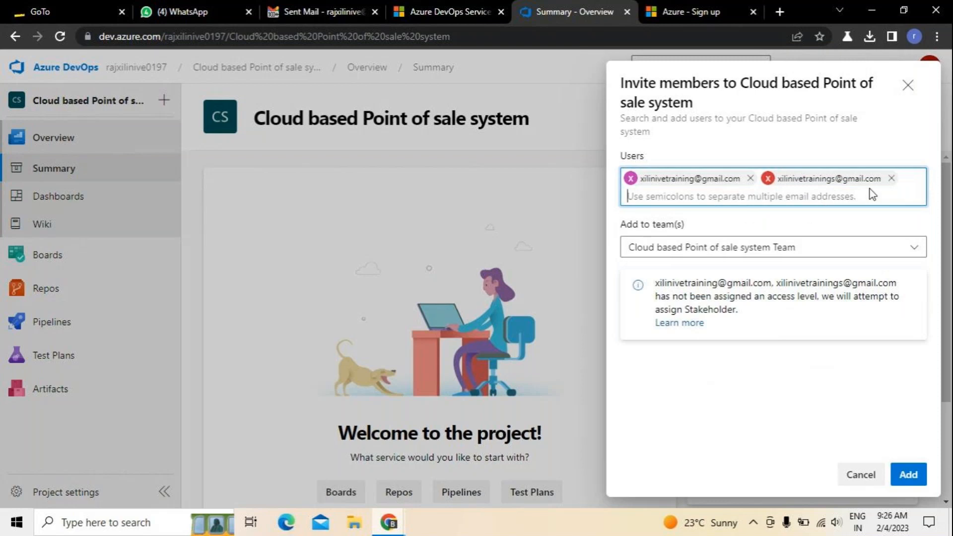
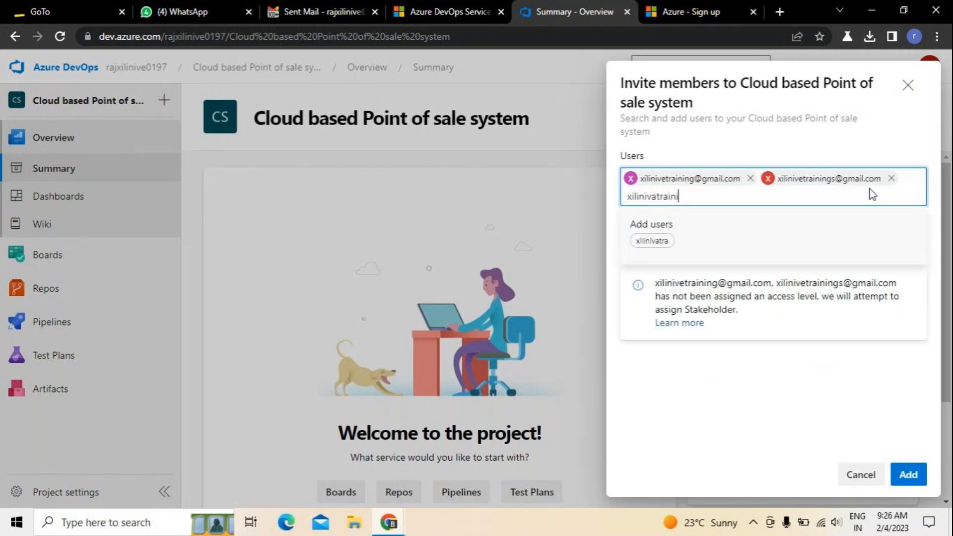
key("BackSpace")
key("BackSpace")
key("BackSpace")
key("BackSpace")
key("BackSpace")
key("BackSpace")
key("BackSpace")
key("BackSpace")
key("BackSpace")
key("BackSpace")
key("BackSpace")
key("BackSpace")
key("BackSpace")
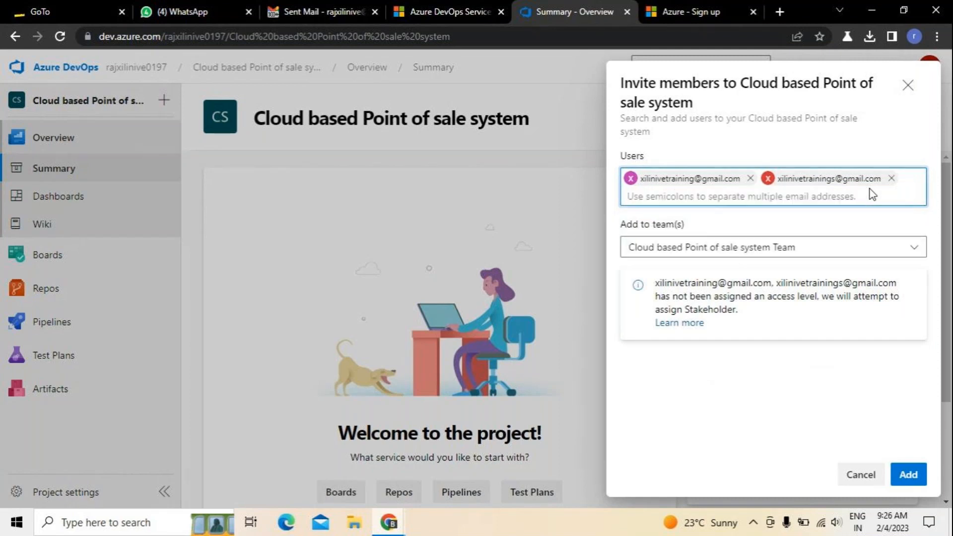
Send the invitations to both users and bring up the new work item choices.
left_click(908, 474)
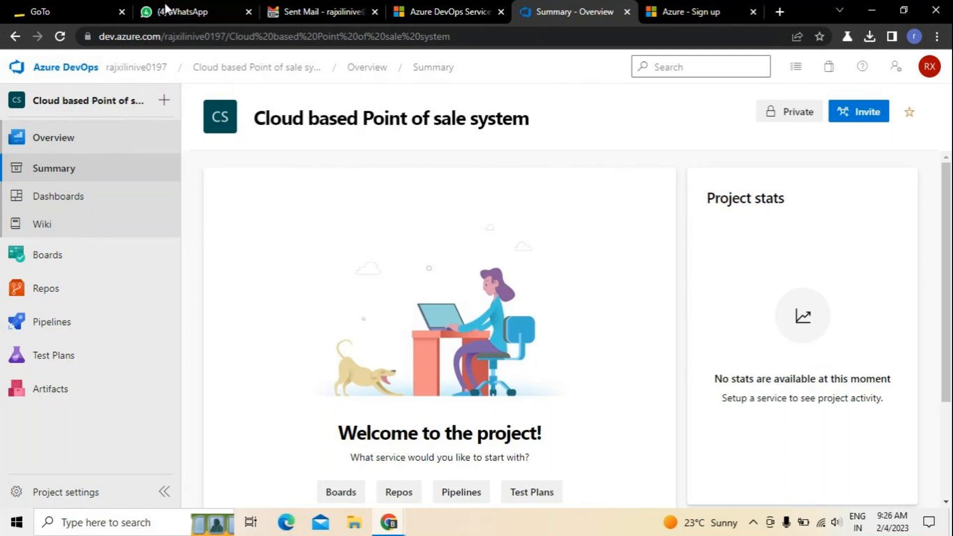
left_click(168, 103)
mouse_move(240, 102)
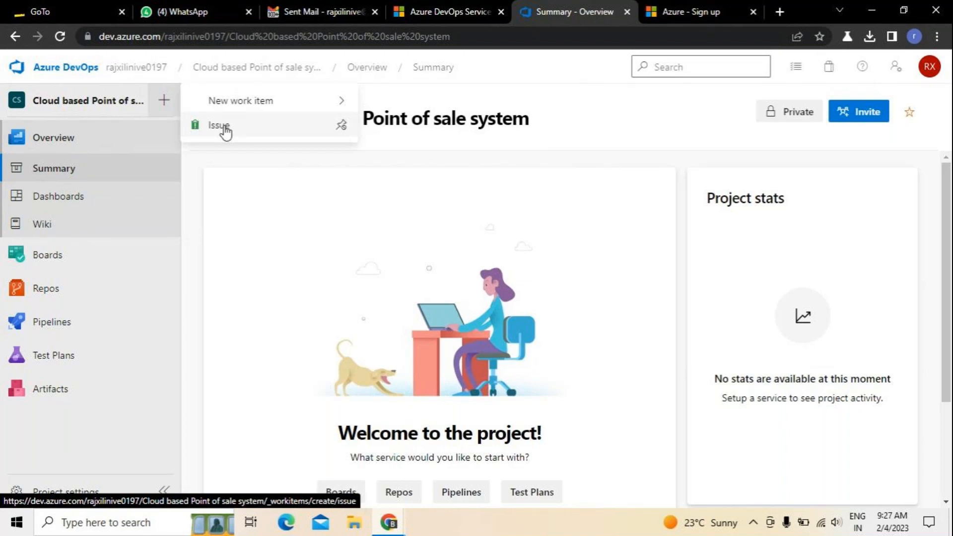
Start a new untitled Epic form, then switch to File Explorer for the case study files.
mouse_move(228, 107)
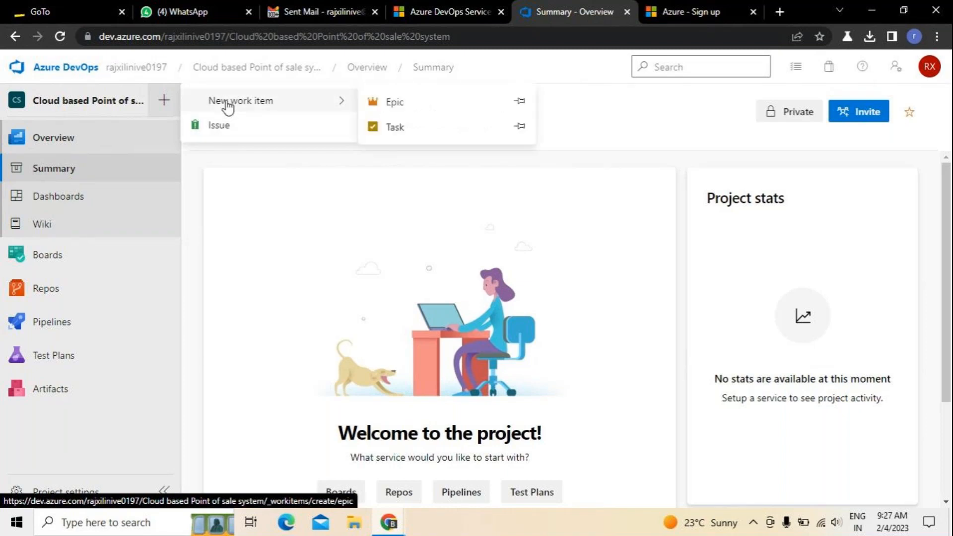
left_click(397, 104)
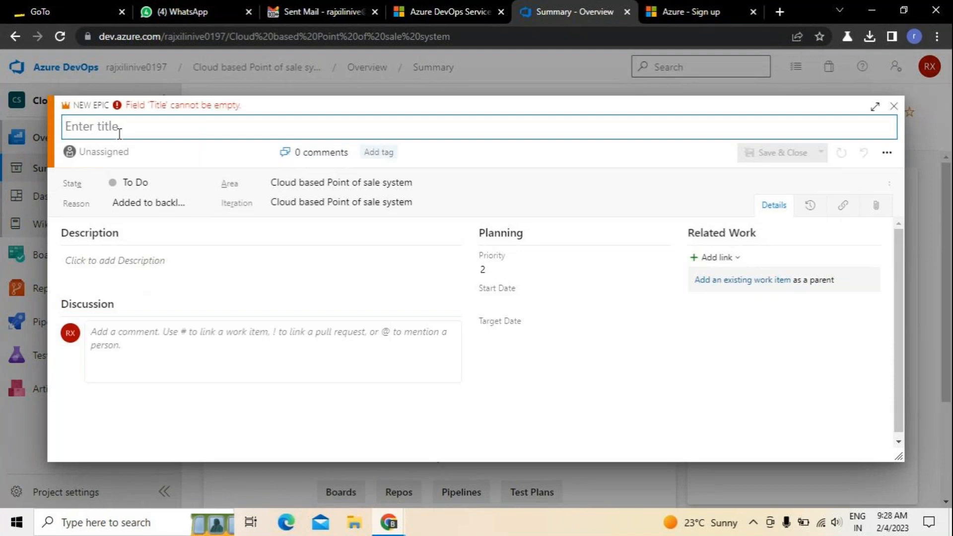
left_click(355, 523)
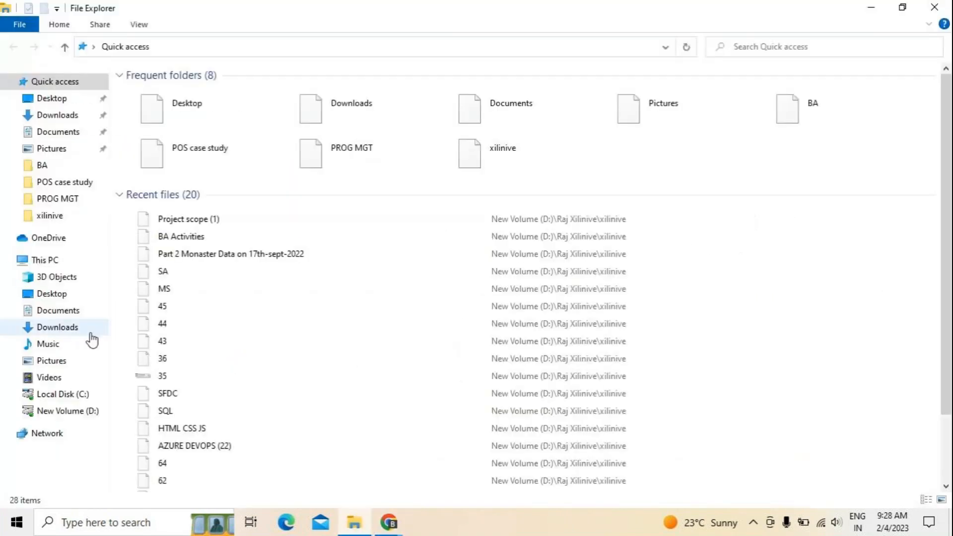
Open the POS case study folder on New Volume (D:).
left_click(88, 416)
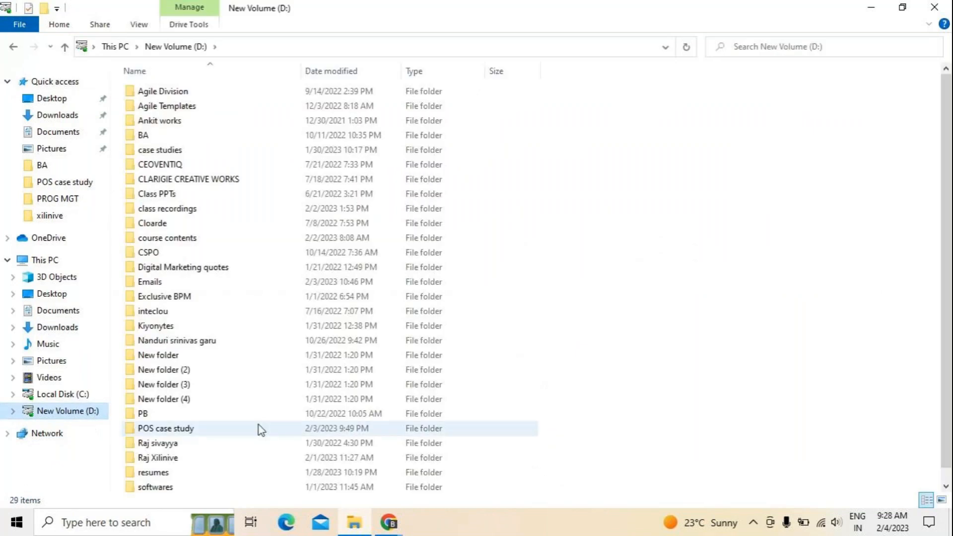
double_click(182, 431)
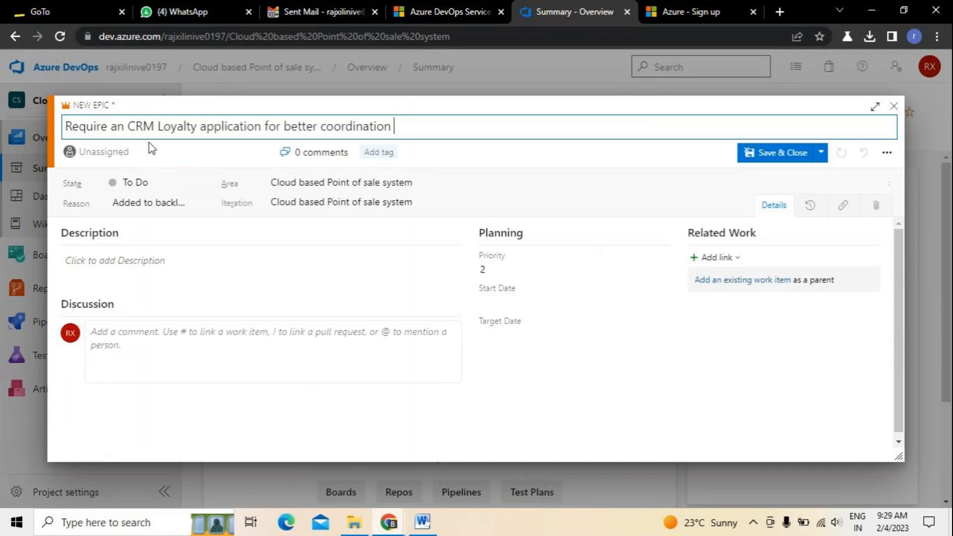
Save the CRM Loyalty Epic and close the leftover work item form.
left_click(782, 153)
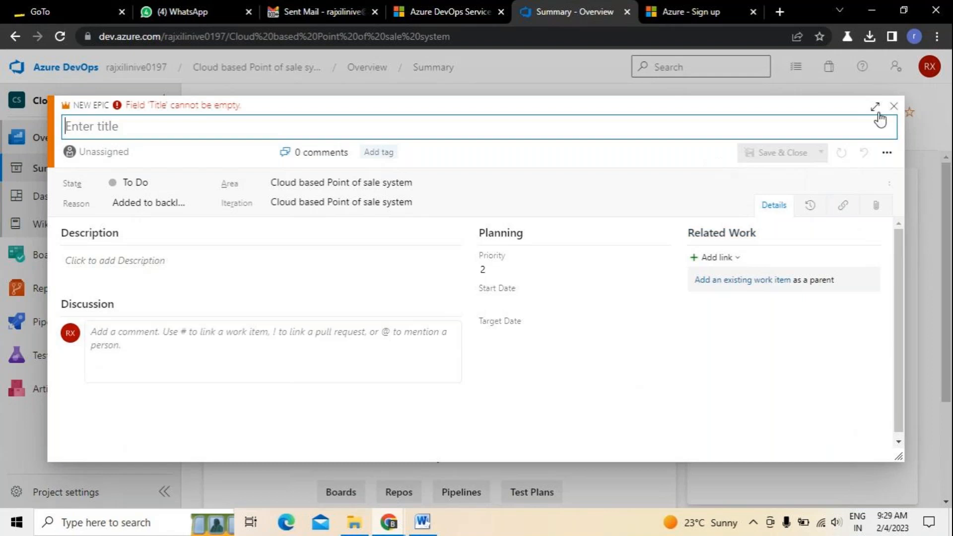
left_click(893, 107)
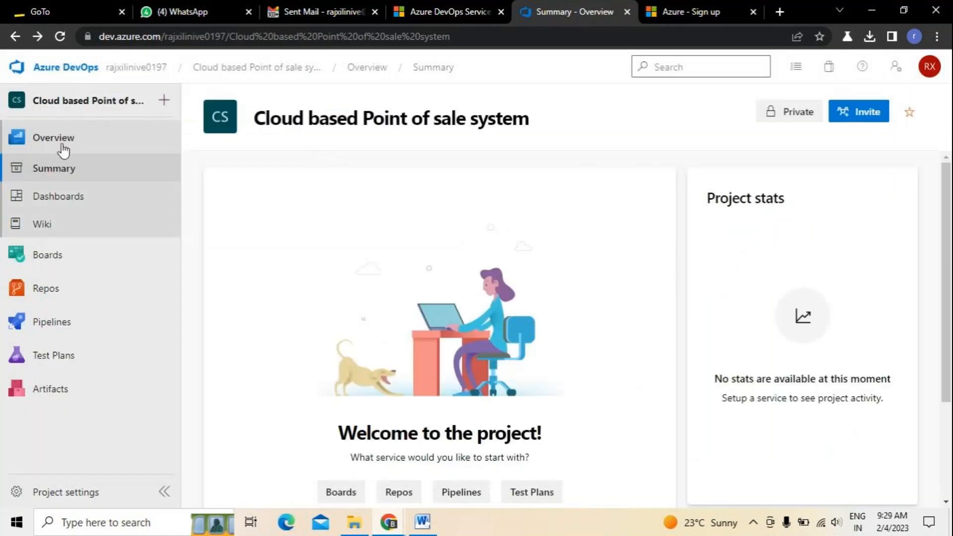
Start a second new Epic, check the Features of POS document, and return to the form.
left_click(165, 102)
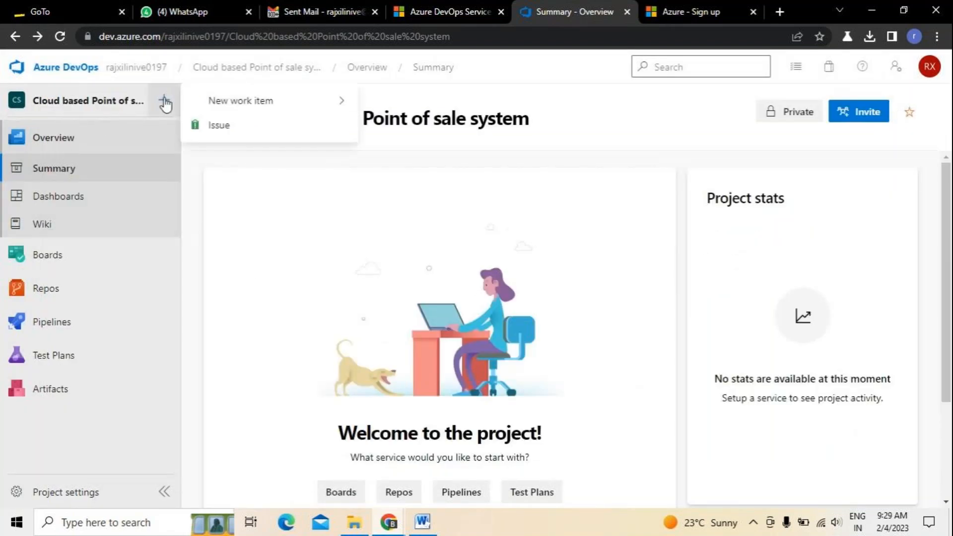
mouse_move(292, 100)
left_click(424, 105)
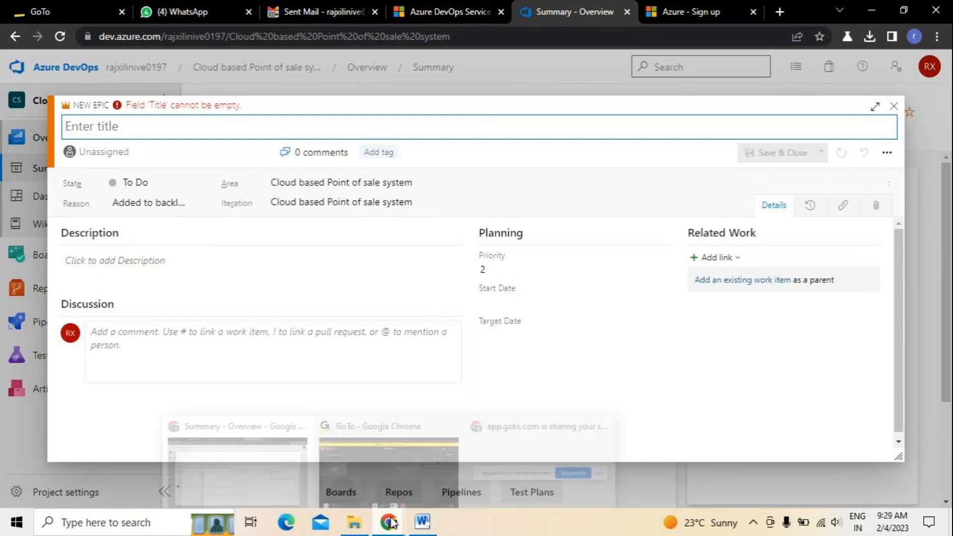
left_click(422, 520)
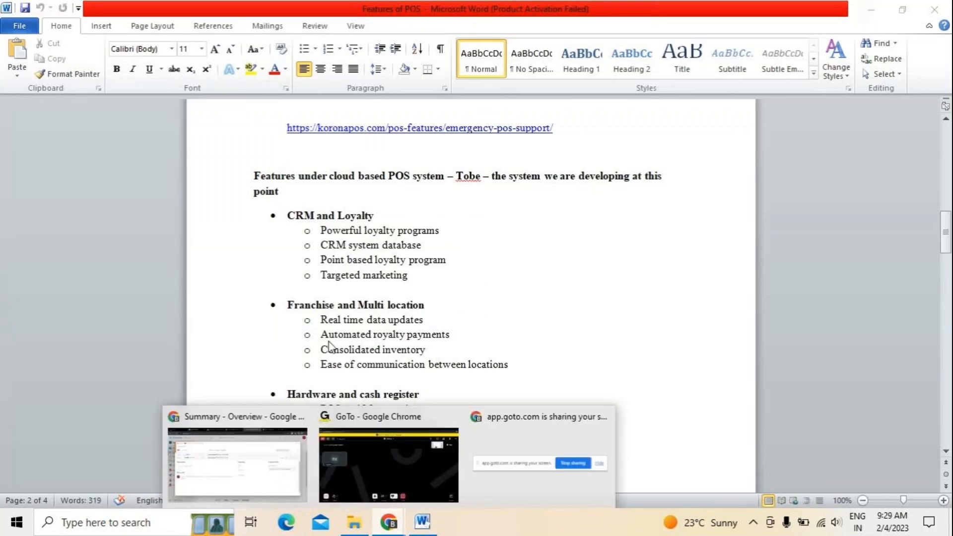
left_click(274, 417)
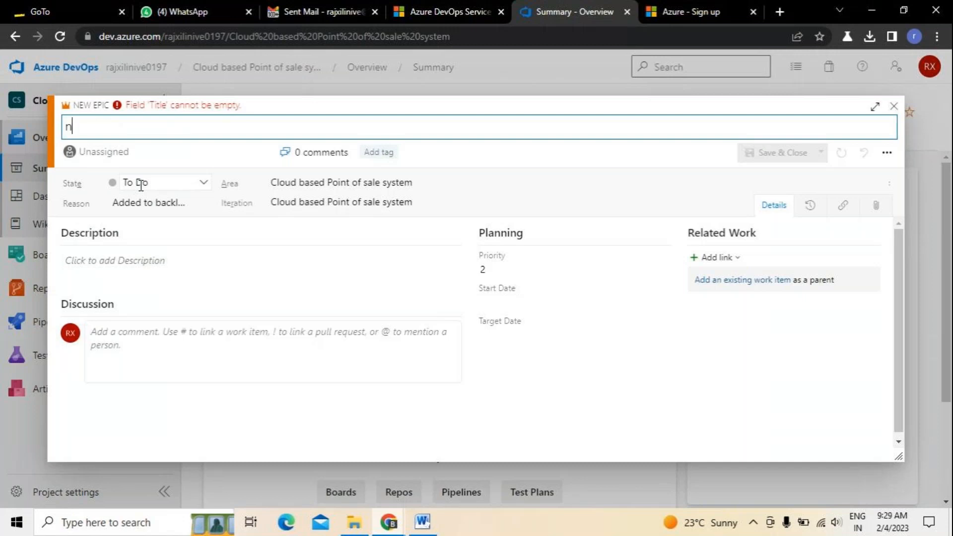
Title the Epic 'need to locate the franchise where there were appeared' and save it.
type("need to lo")
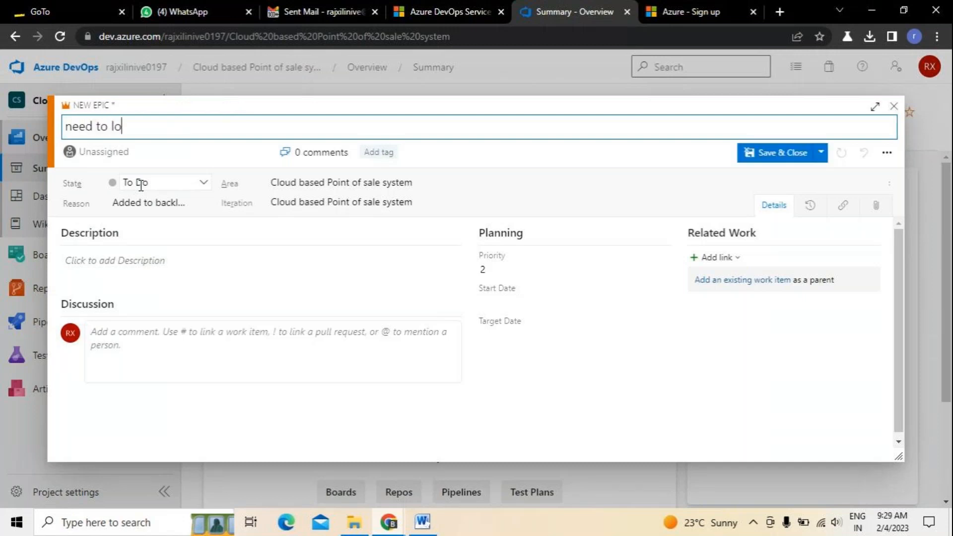
type("cate the franchise")
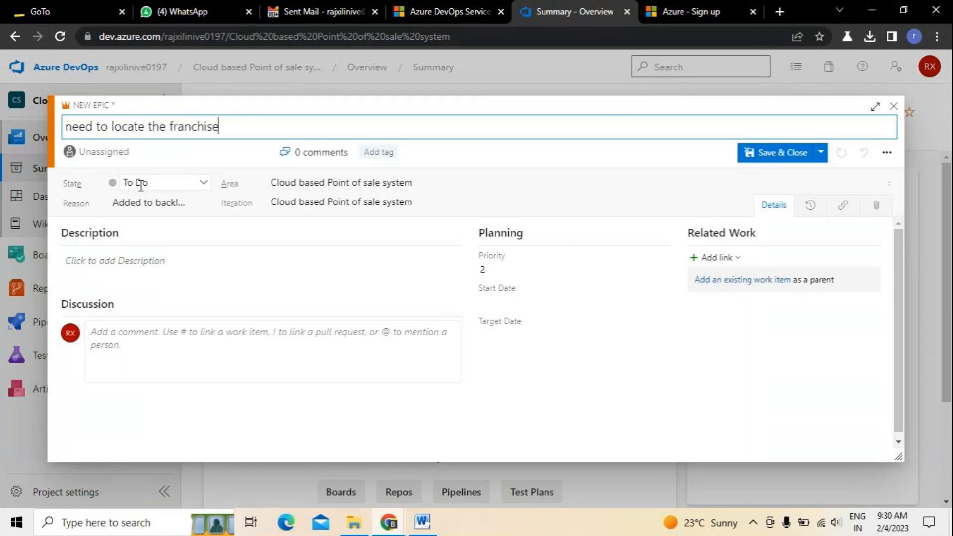
type(" where ther")
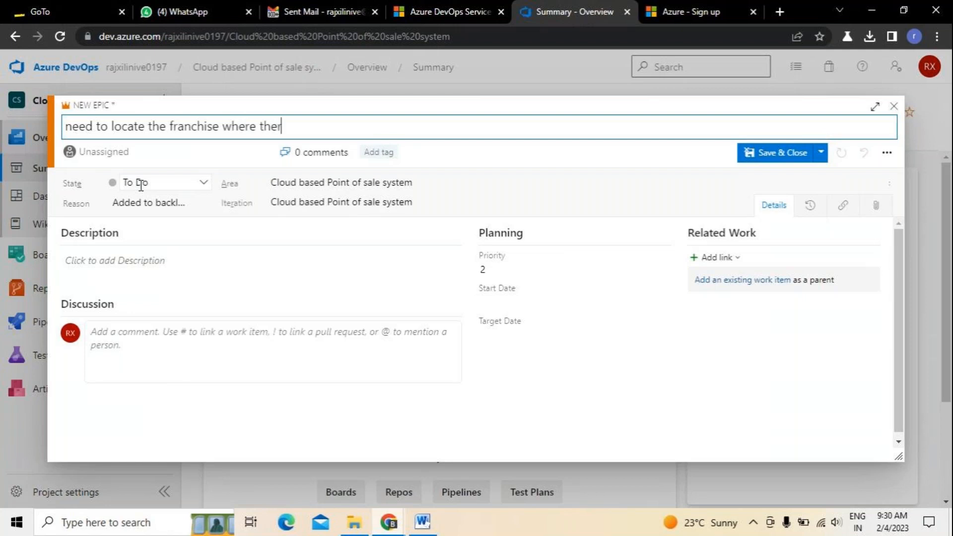
type("e were appraed")
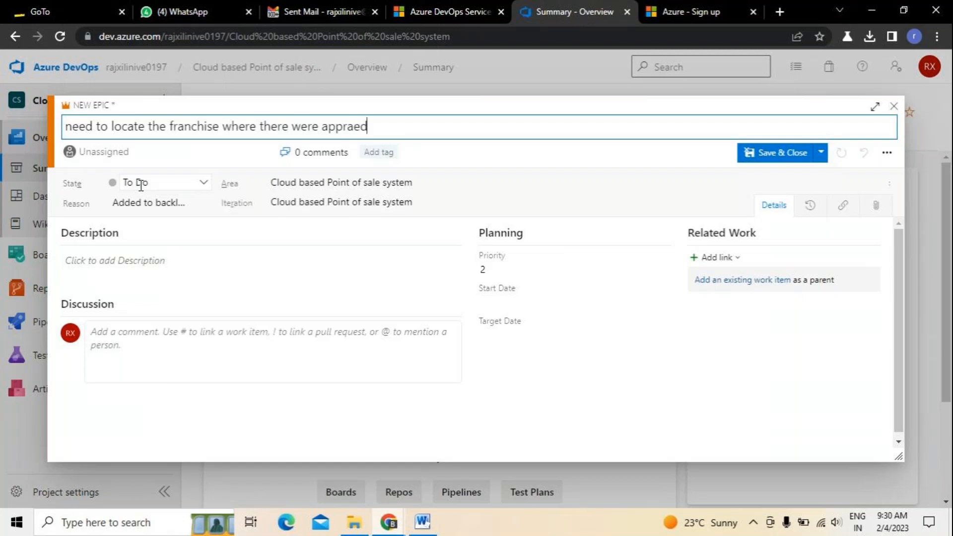
key("BackSpace")
key("BackSpace")
key("BackSpace")
key("BackSpace")
type("eared")
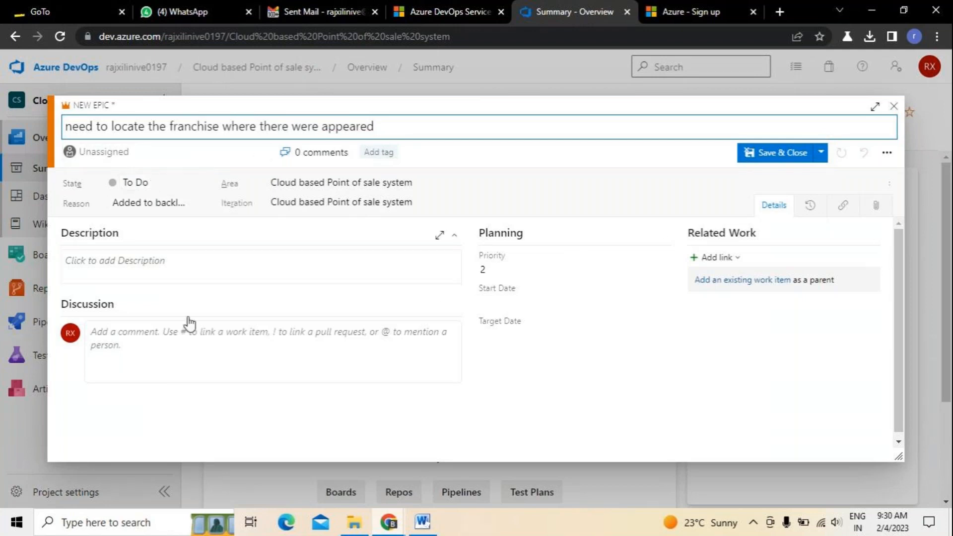
left_click(772, 154)
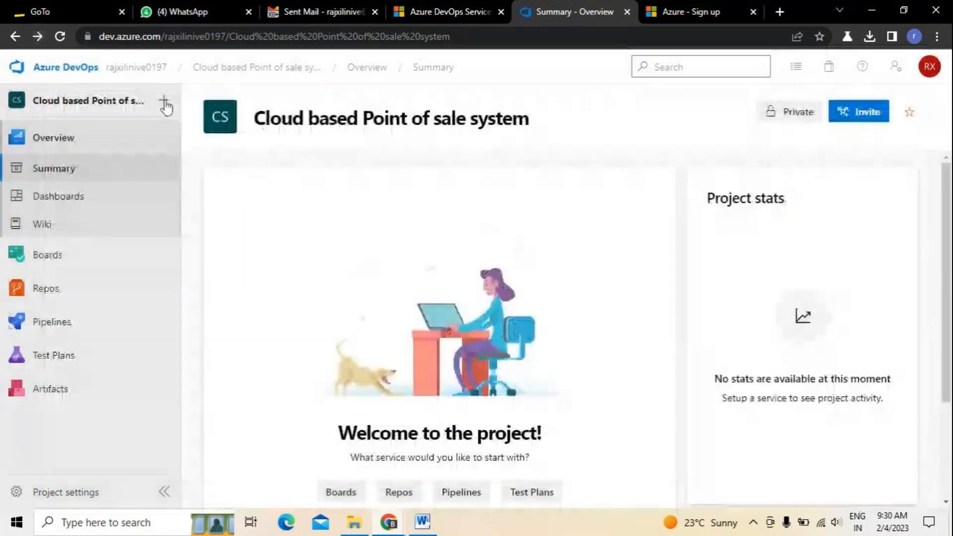
left_click(164, 100)
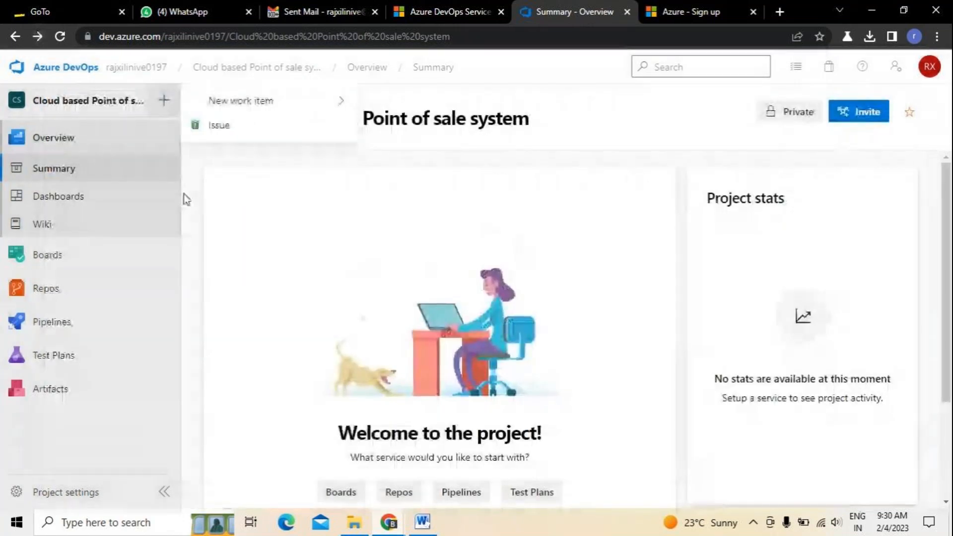
left_click(67, 196)
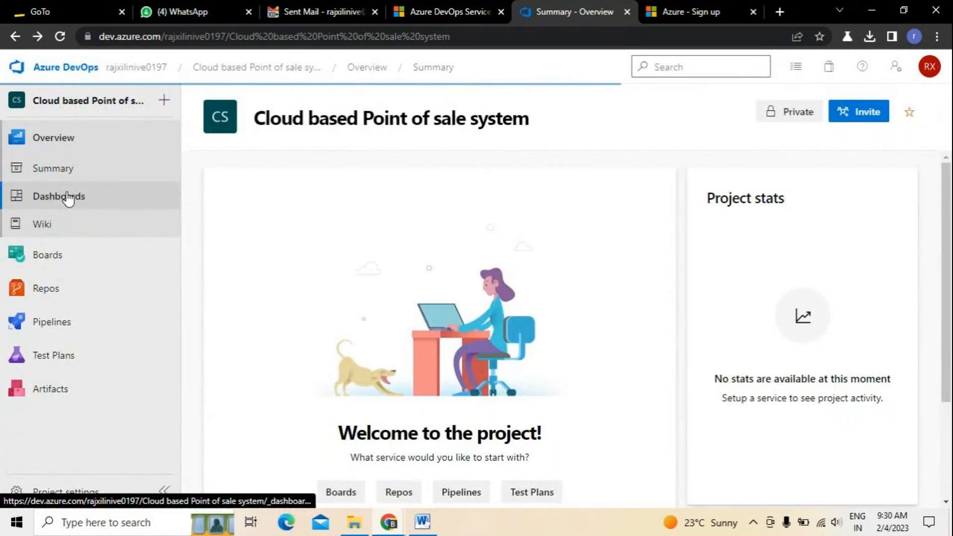
Browse Summary, Overview and Backlogs, ending on the Work items list showing Epics 1 and 2.
left_click(52, 172)
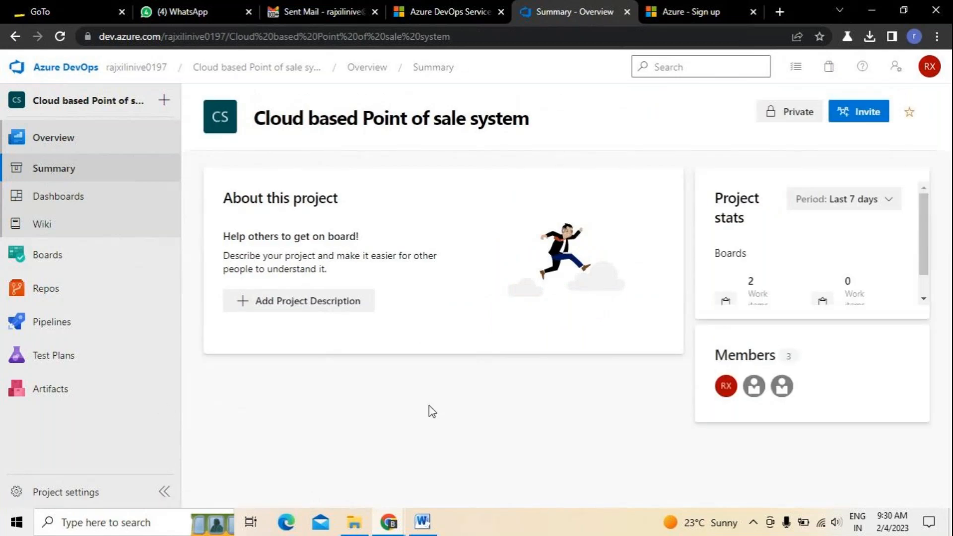
left_click(58, 142)
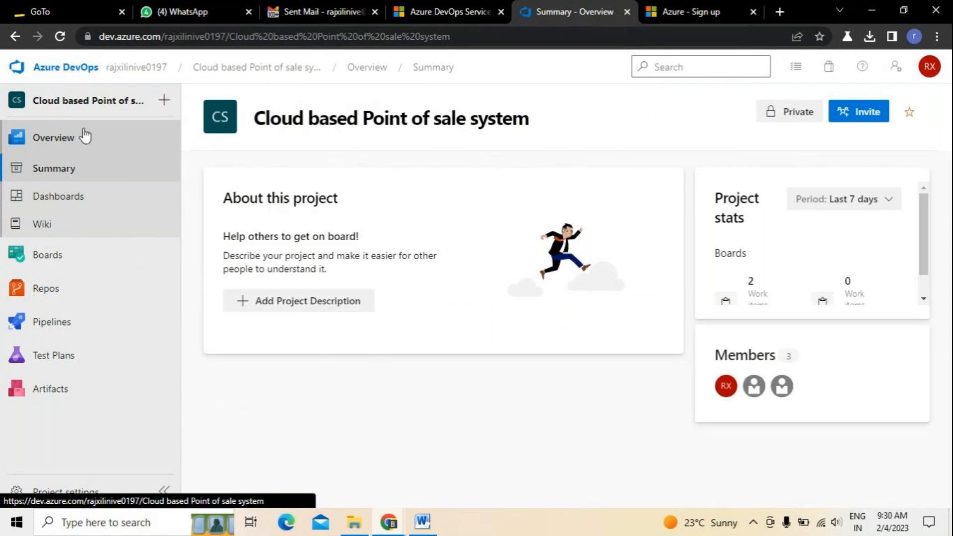
left_click(59, 255)
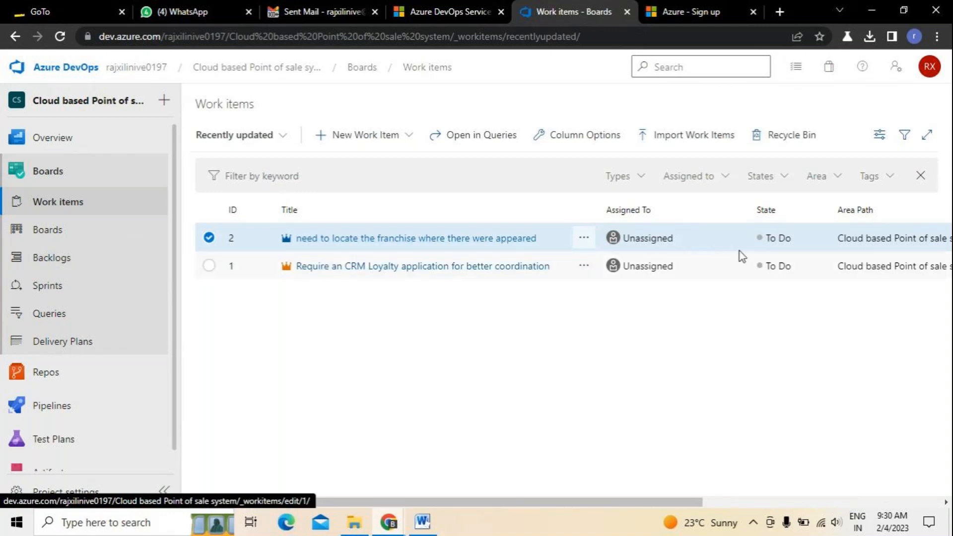
left_click(208, 267)
left_click(209, 209)
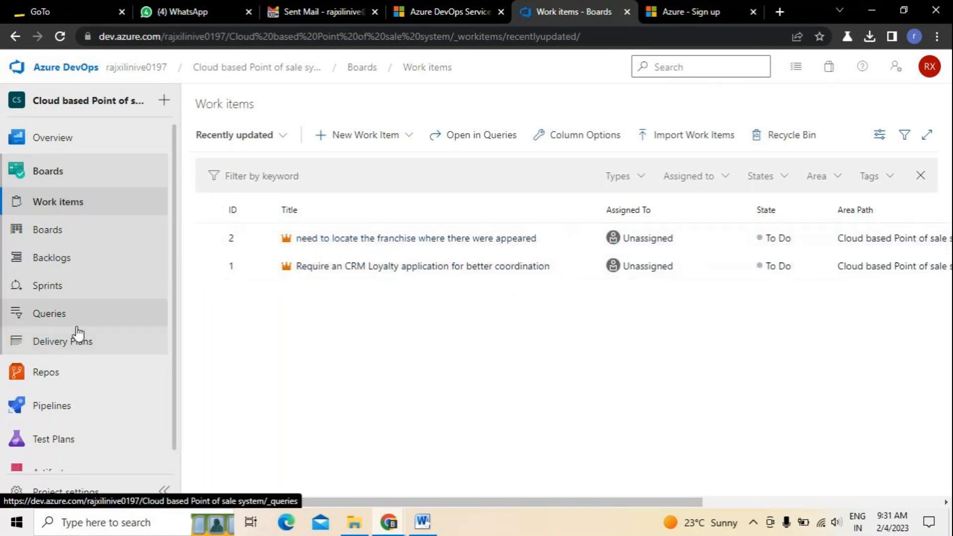
left_click(53, 259)
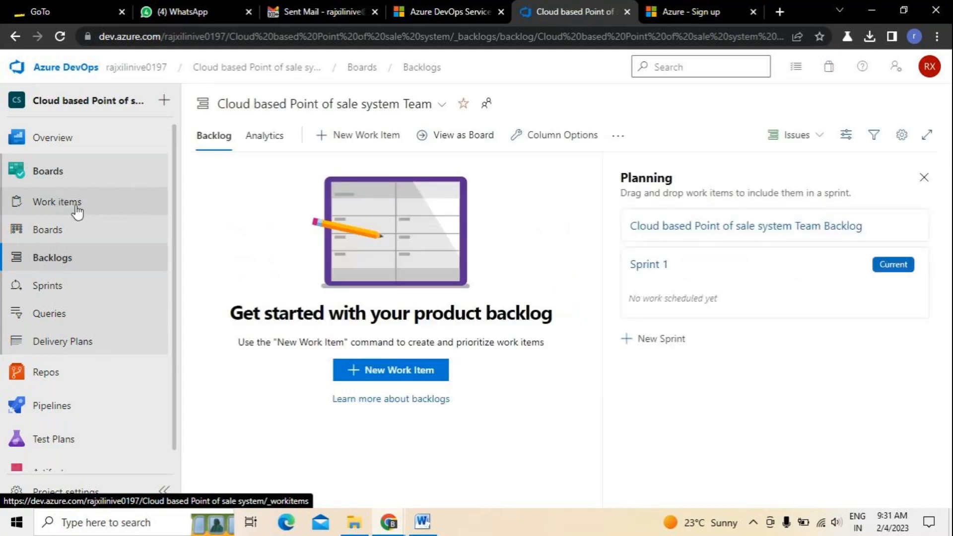
left_click(37, 209)
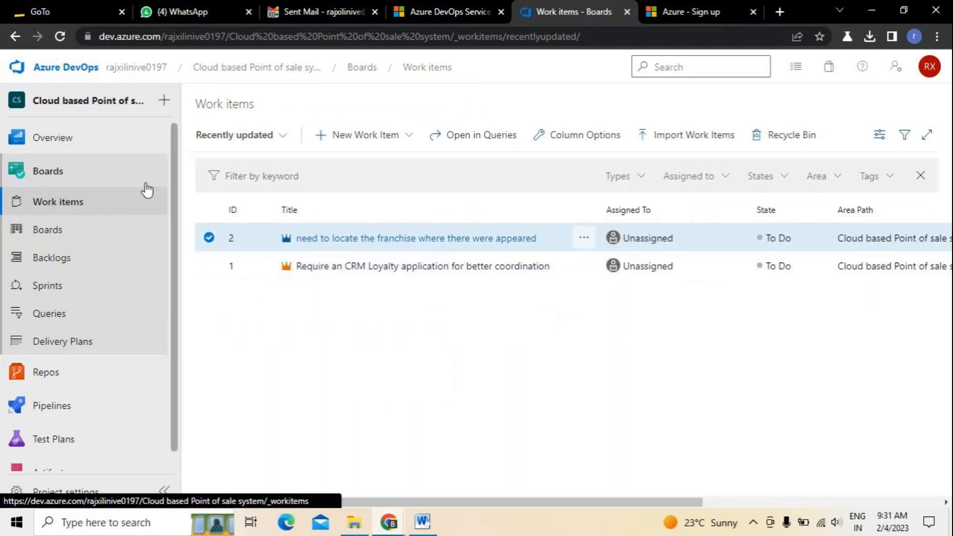
left_click(166, 103)
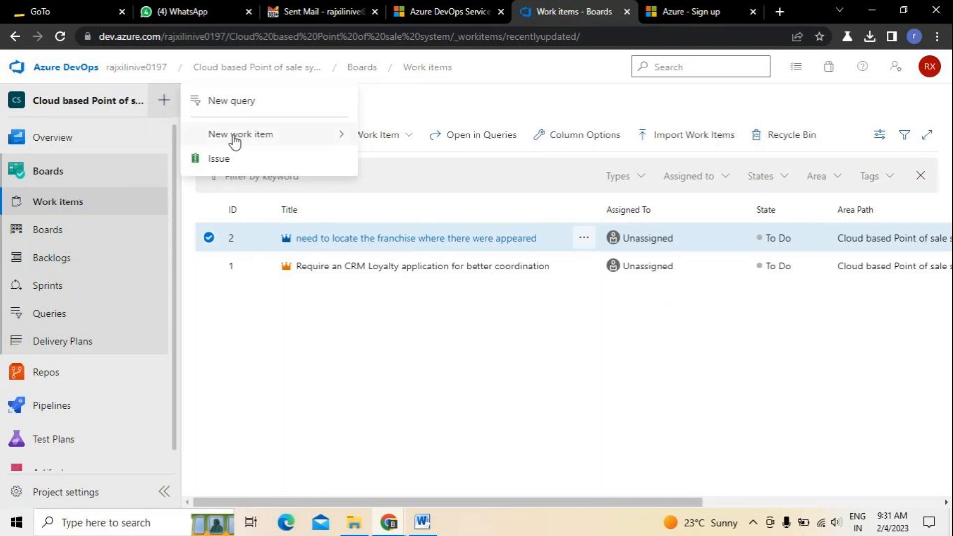
Start a third new Epic after consulting the POS features document in Word.
mouse_move(305, 140)
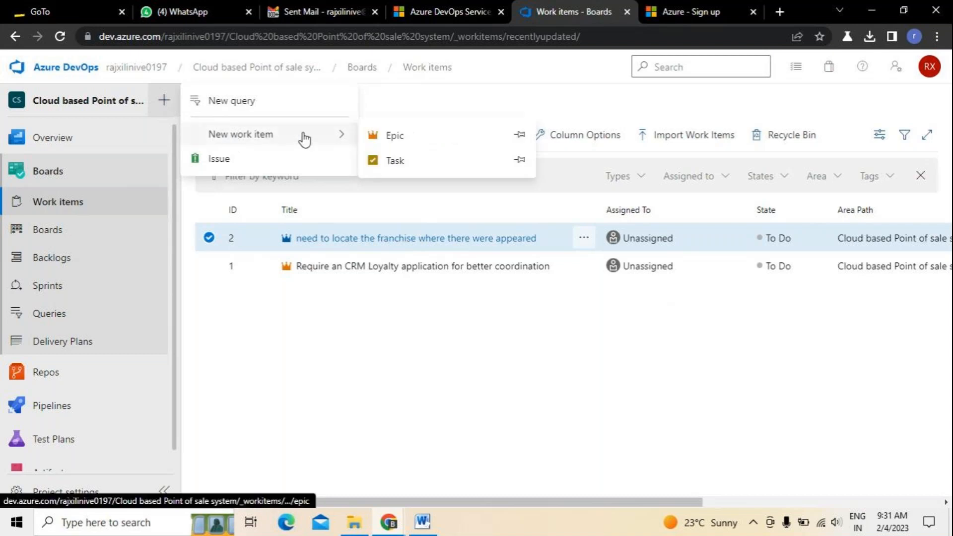
left_click(394, 144)
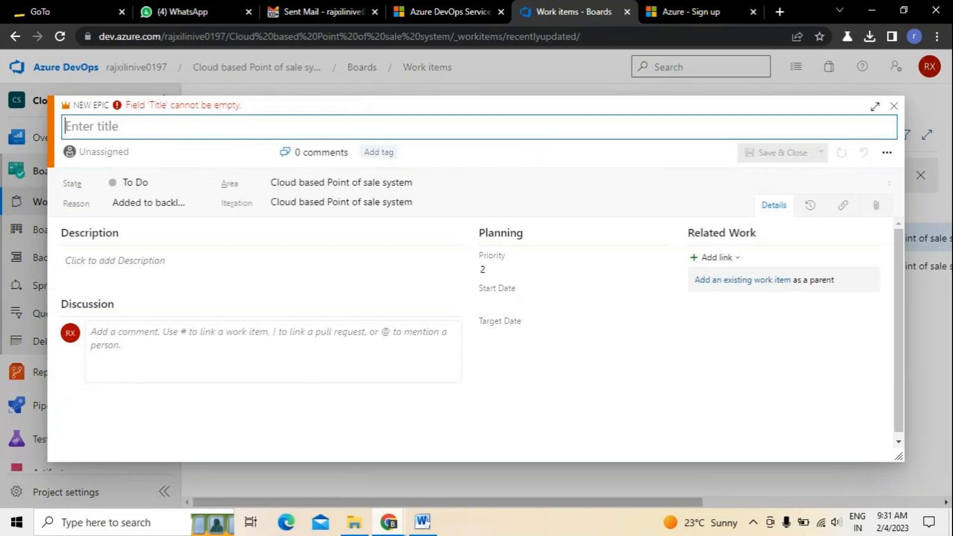
left_click(422, 521)
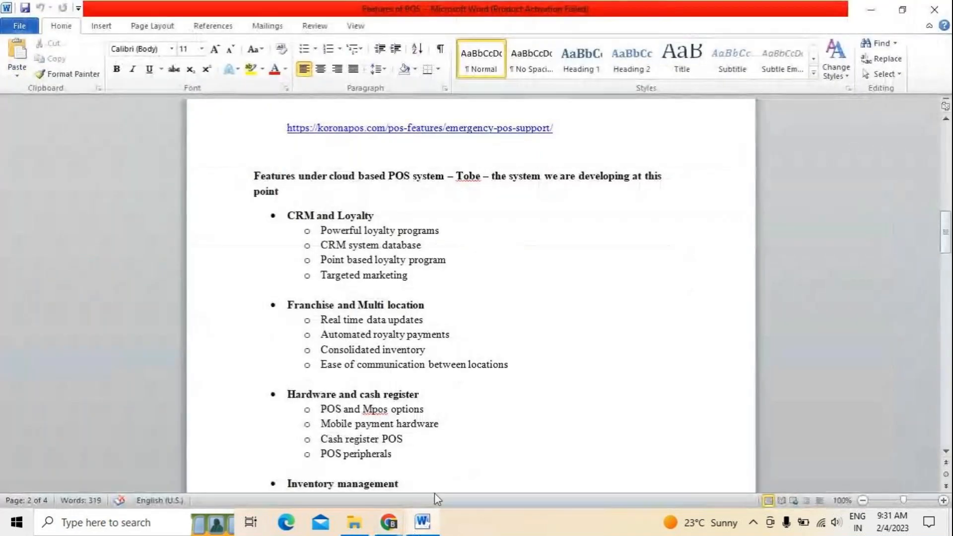
mouse_move(389, 521)
left_click(198, 421)
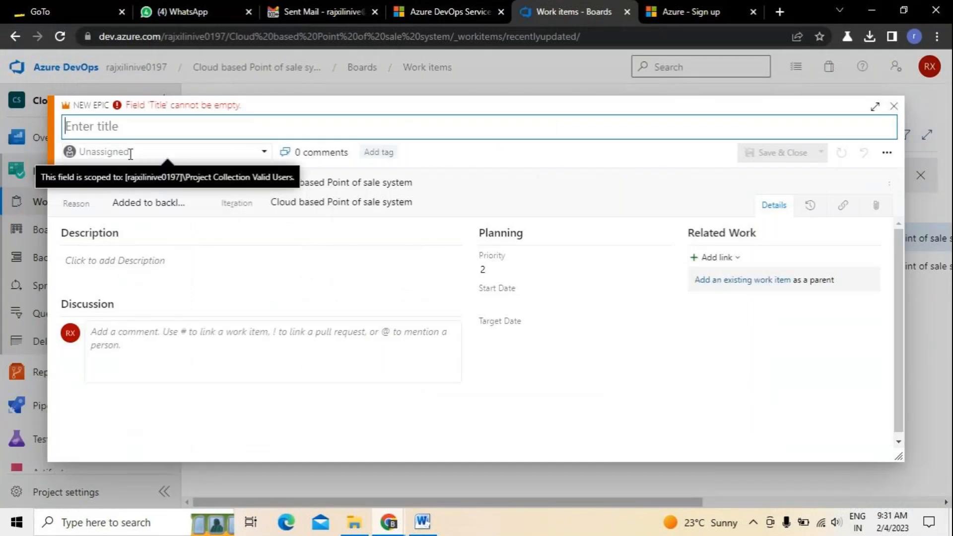
Title the Epic 'Require a cash register followed by the hardware to manage'.
type("Requ")
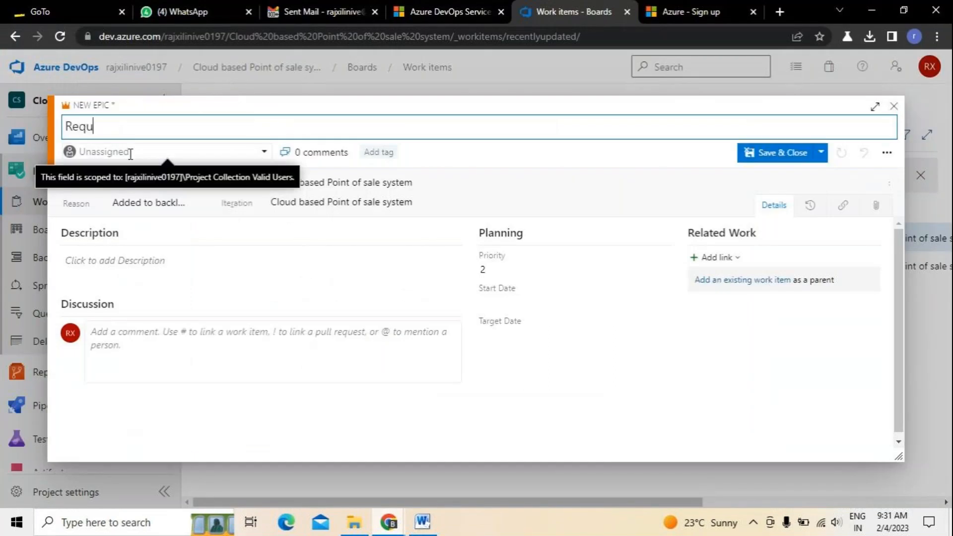
type("ire a cash register")
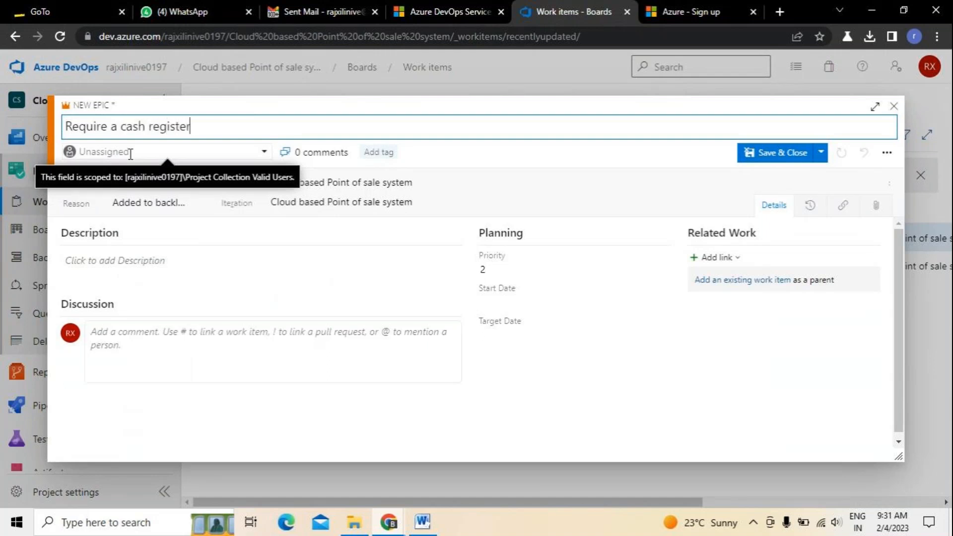
type(" so that")
key("BackSpace")
key("BackSpace")
key("BackSpace")
key("BackSpace")
key("BackSpace")
key("BackSpace")
key("BackSpace")
type("followed by the")
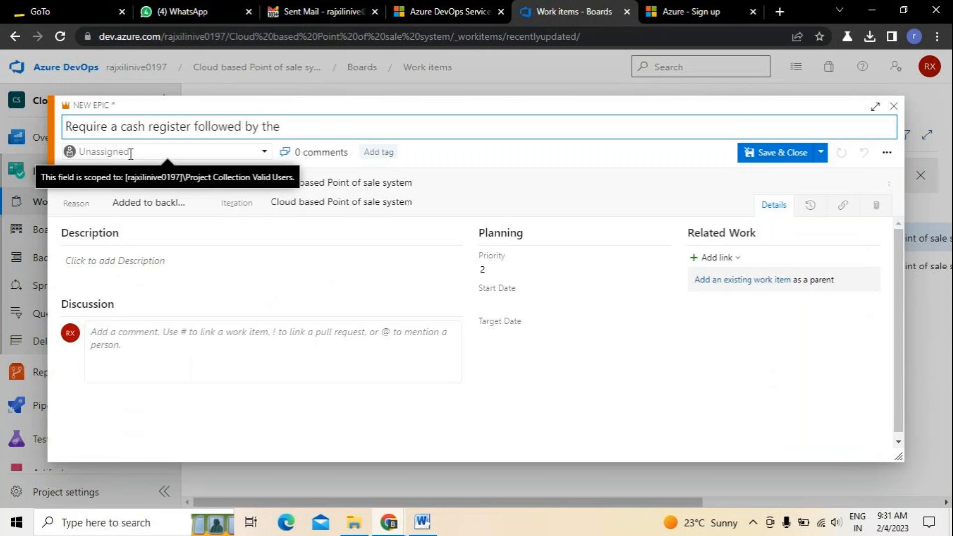
type(" haradware")
key("BackSpace")
key("BackSpace")
key("BackSpace")
key("BackSpace")
key("BackSpace")
key("BackSpace")
key("BackSpace")
type("dware to ma")
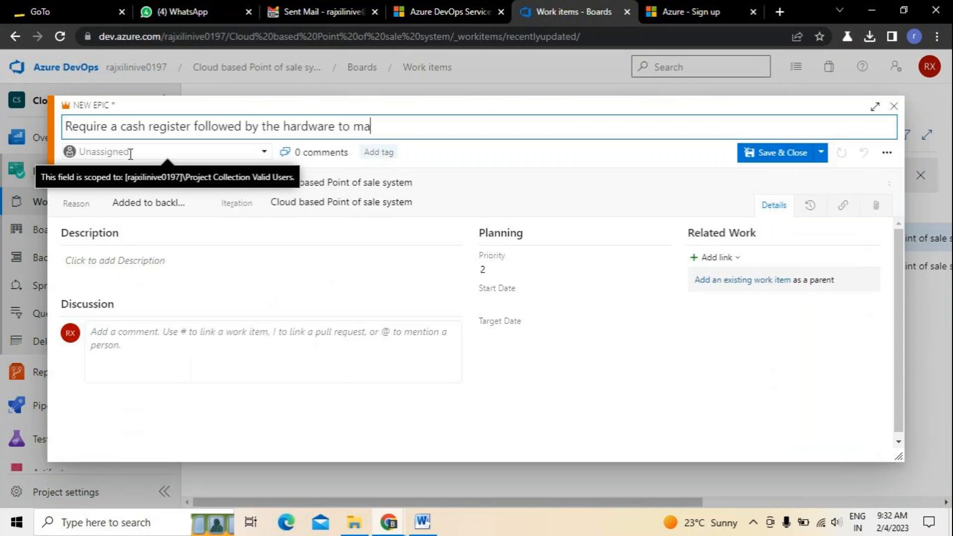
type("nage")
left_click(820, 153)
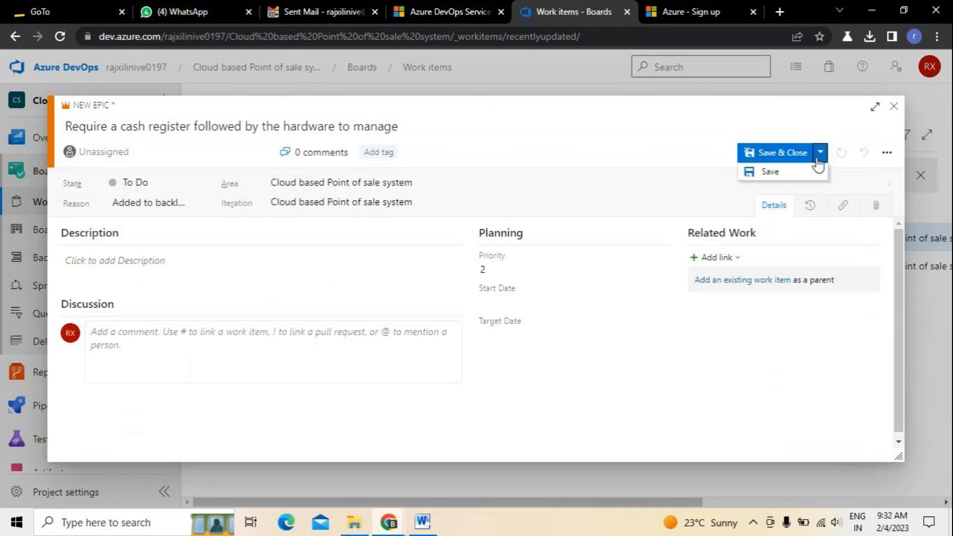
Save the cash register Epic as item 3 and open it from the Work items list.
left_click(787, 173)
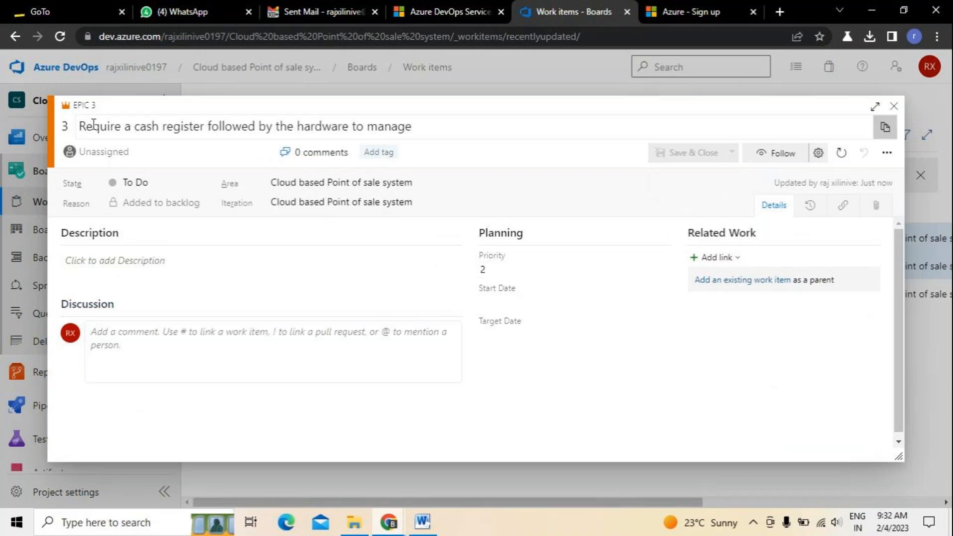
left_click(893, 106)
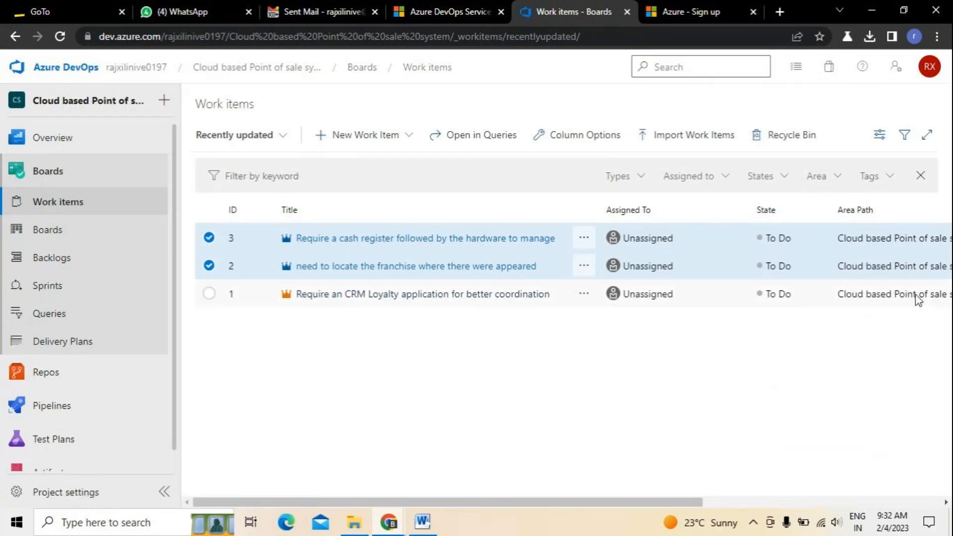
left_click(370, 242)
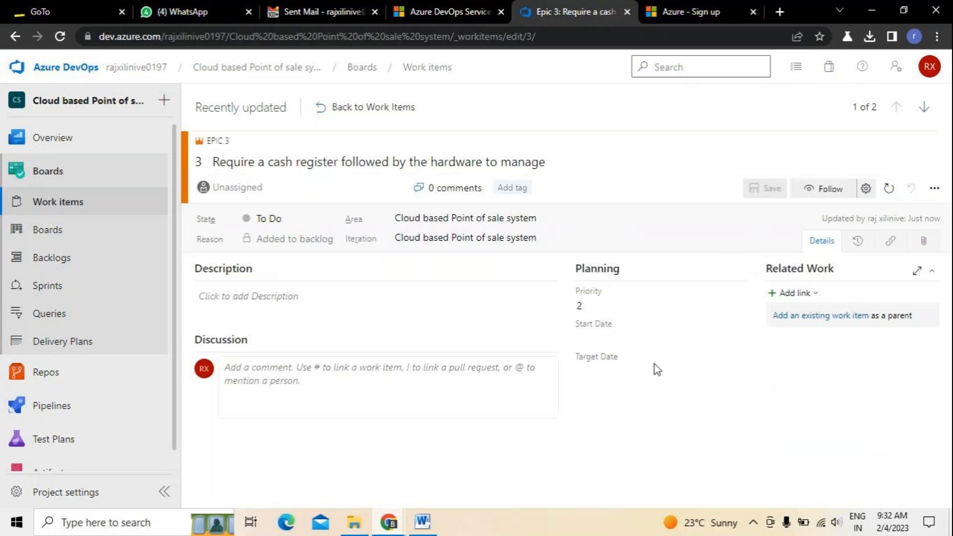
Start Epic 3's description with 'we require a solution to create a cash register'.
left_click(212, 297)
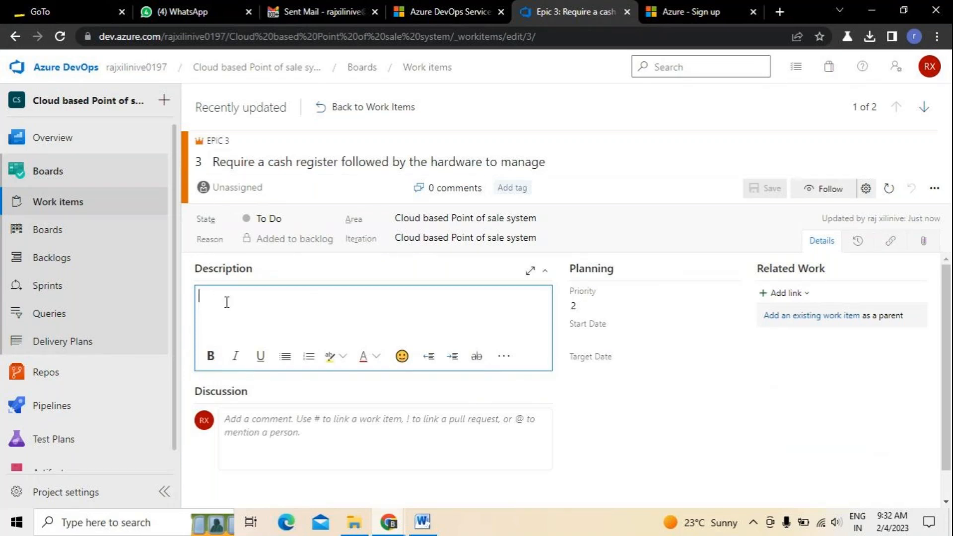
left_click(701, 442)
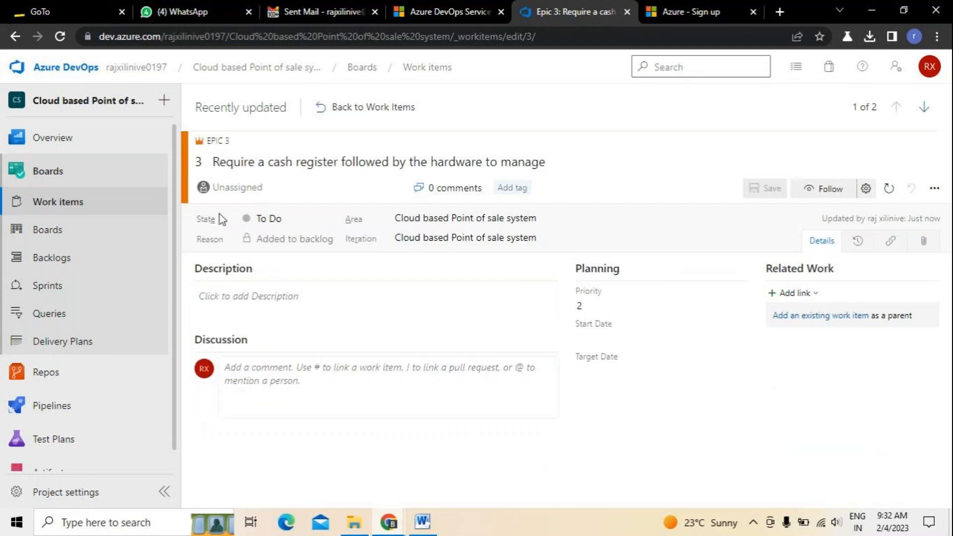
left_click(242, 305)
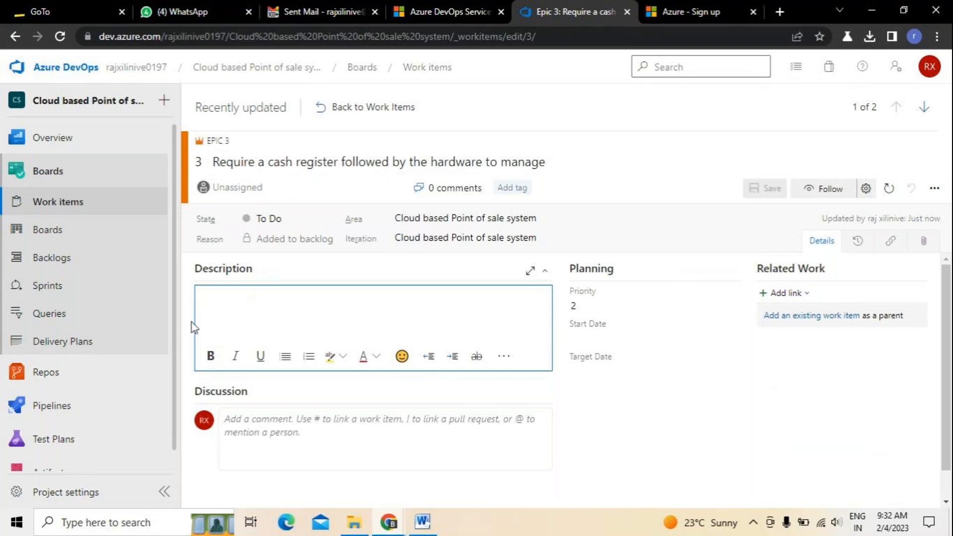
type("we ")
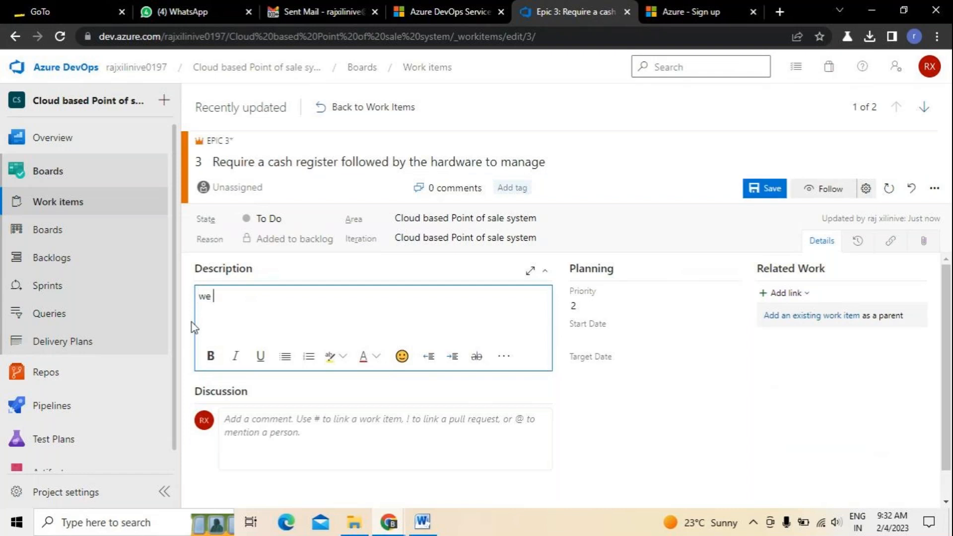
type("require ")
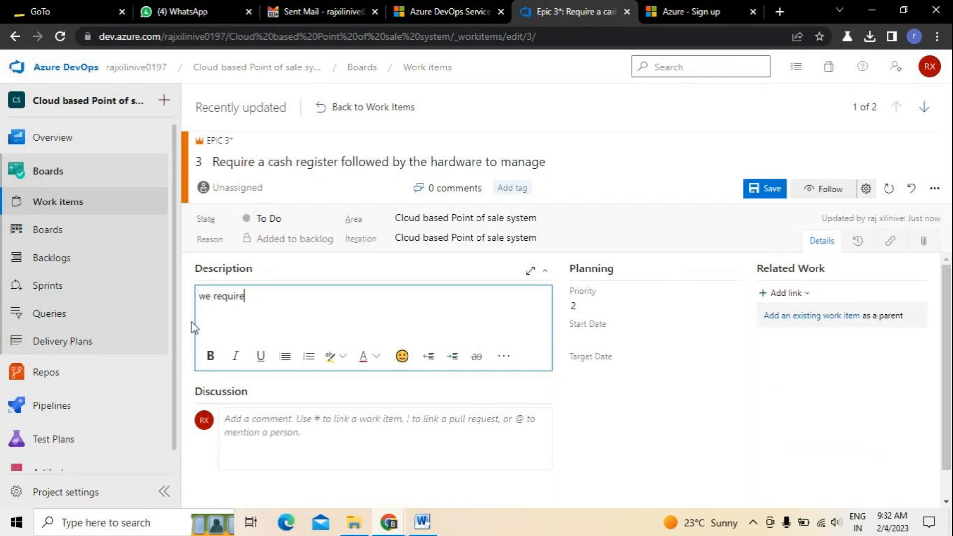
type("a solution to craete a ca")
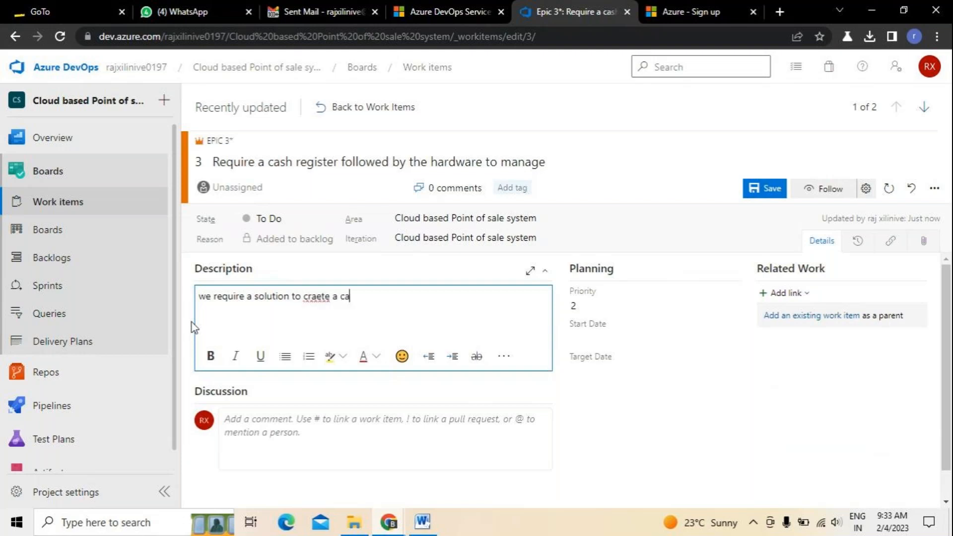
type("sh resgiter")
key("BackSpace")
key("BackSpace")
key("BackSpace")
key("BackSpace")
key("BackSpace")
key("BackSpace")
key("BackSpace")
key("BackSpace")
key("BackSpace")
key("BackSpace")
key("BackSpace")
key("BackSpace")
key("BackSpace")
key("BackSpace")
key("BackSpace")
key("BackSpace")
key("BackSpace")
key("BackSpace")
key("BackSpace")
type("eate a cash register")
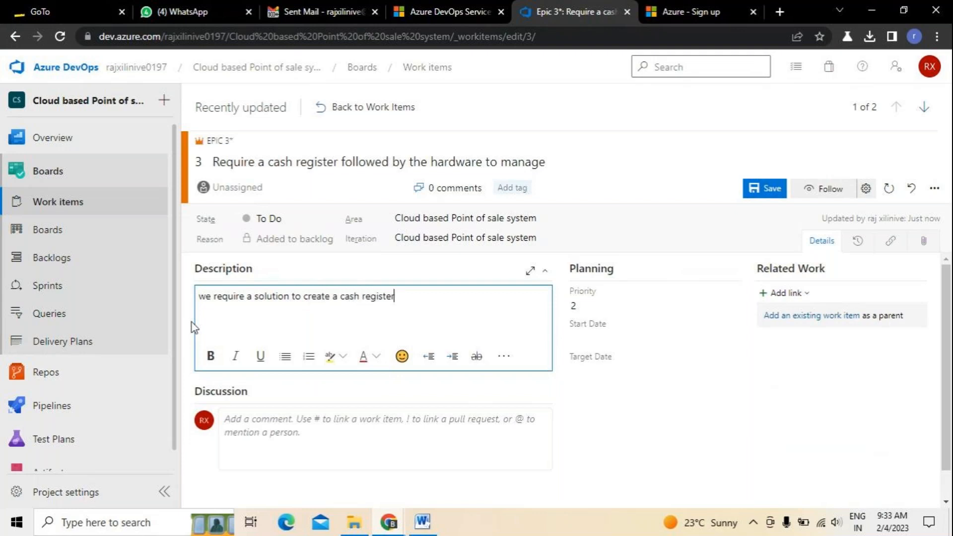
type("followed by managi")
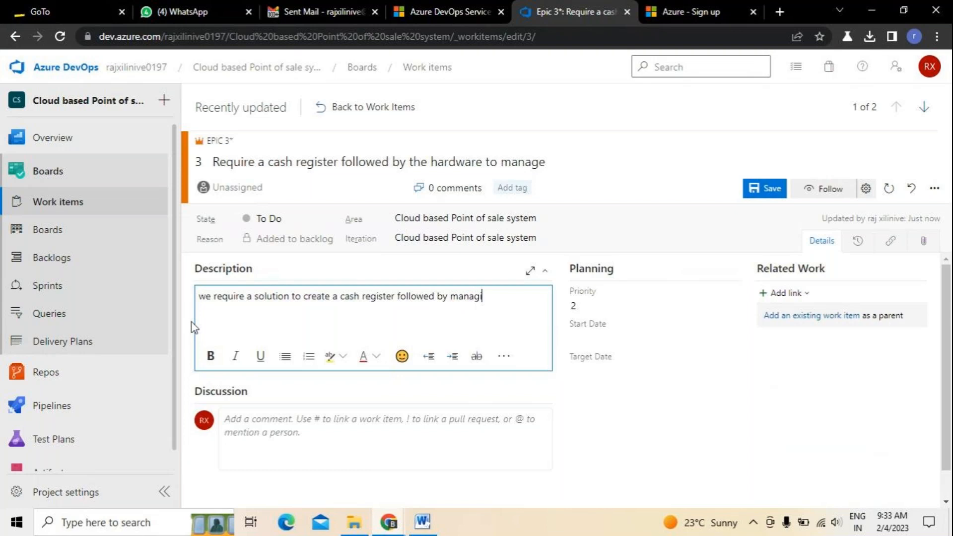
Continue the description with 'followed by managing a hardware so that i can update my cash transactions etc'.
type("ng a hardware so t")
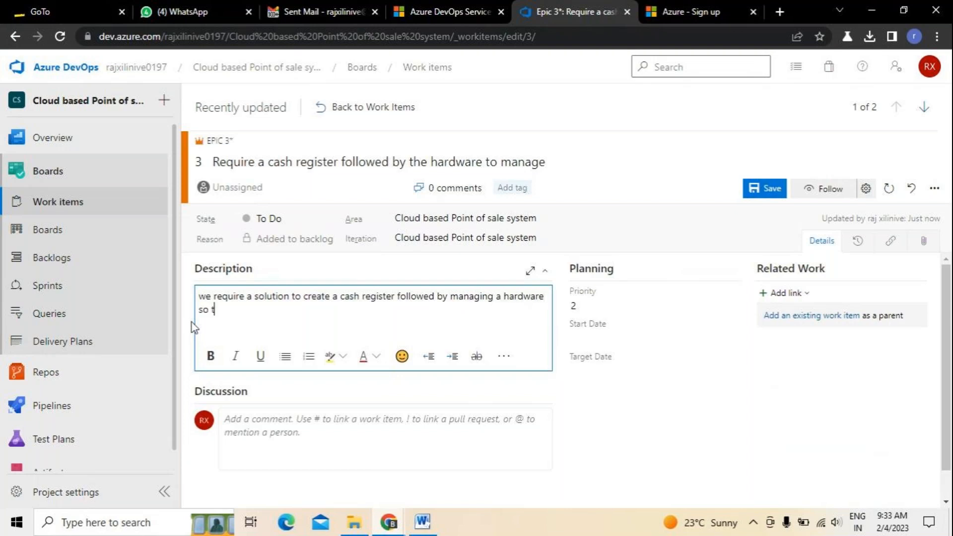
type("hat i can man")
key("BackSpace")
key("BackSpace")
key("BackSpace")
type("update my cas")
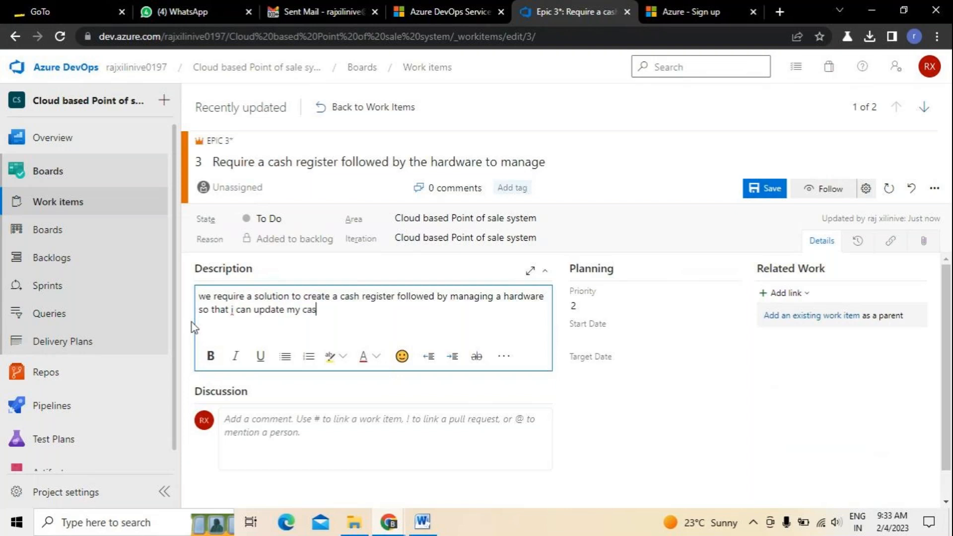
type("h transax")
key("BackSpace")
key("BackSpace")
key("BackSpace")
type("sactions etc")
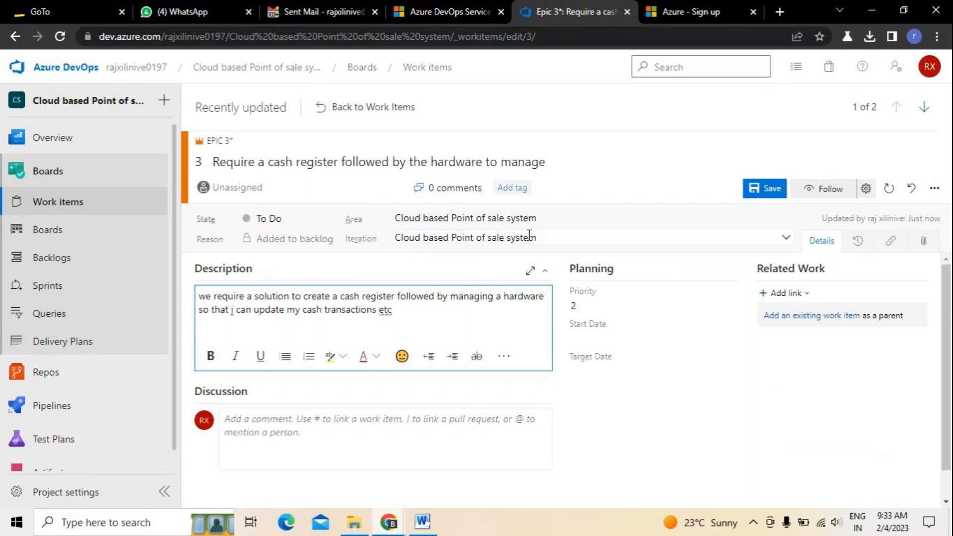
Change Epic 3's priority from 2 to 3.
left_click(284, 425)
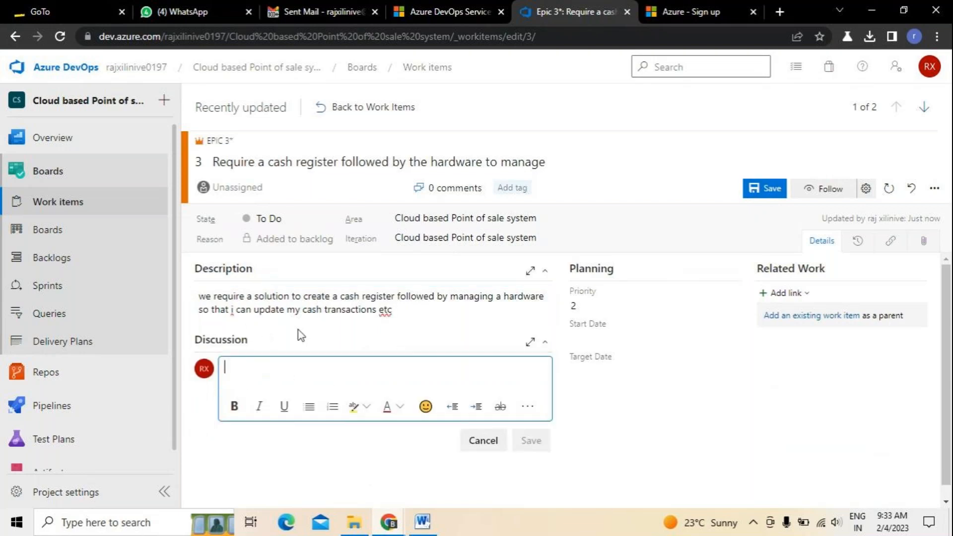
left_click(730, 307)
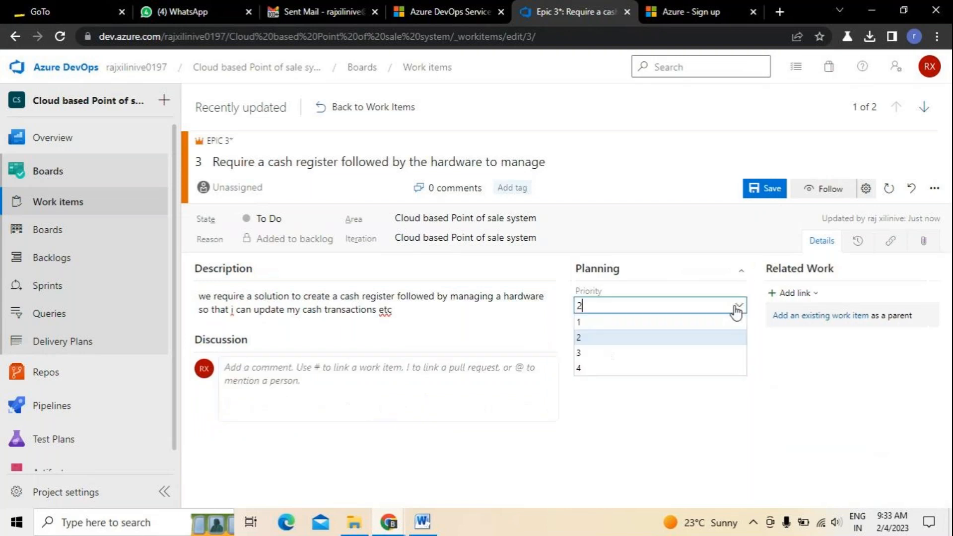
left_click(584, 323)
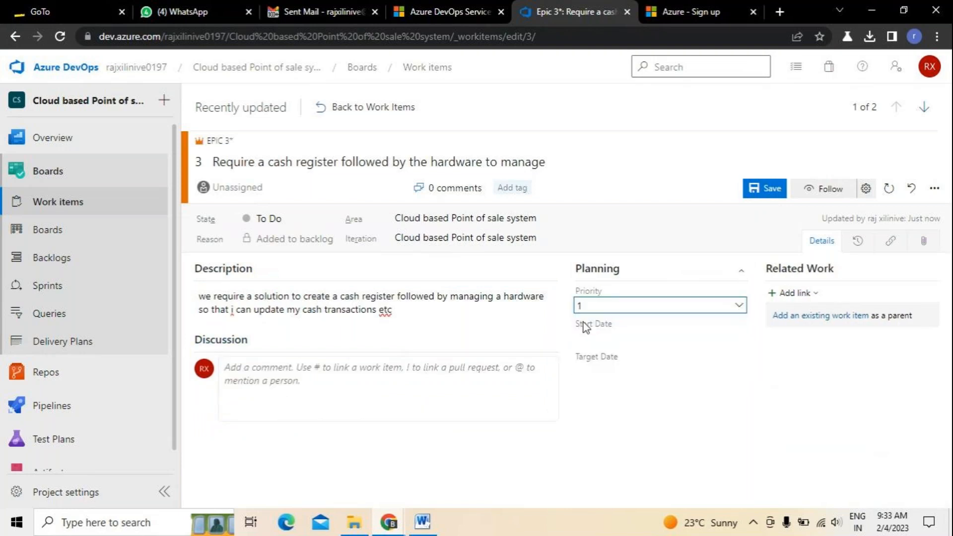
left_click(739, 305)
left_click(589, 353)
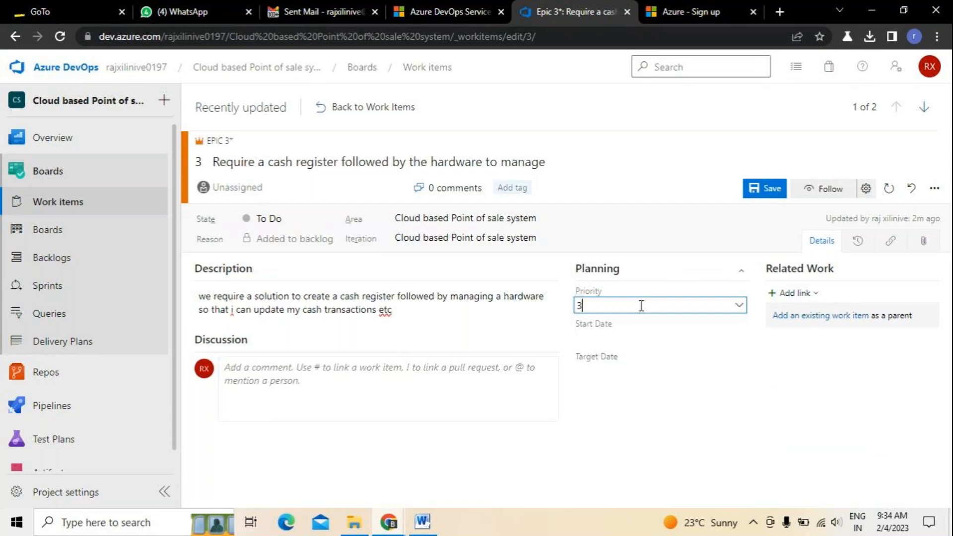
Look over the Add link and more-actions options without using them, then save Epic 3.
left_click(814, 296)
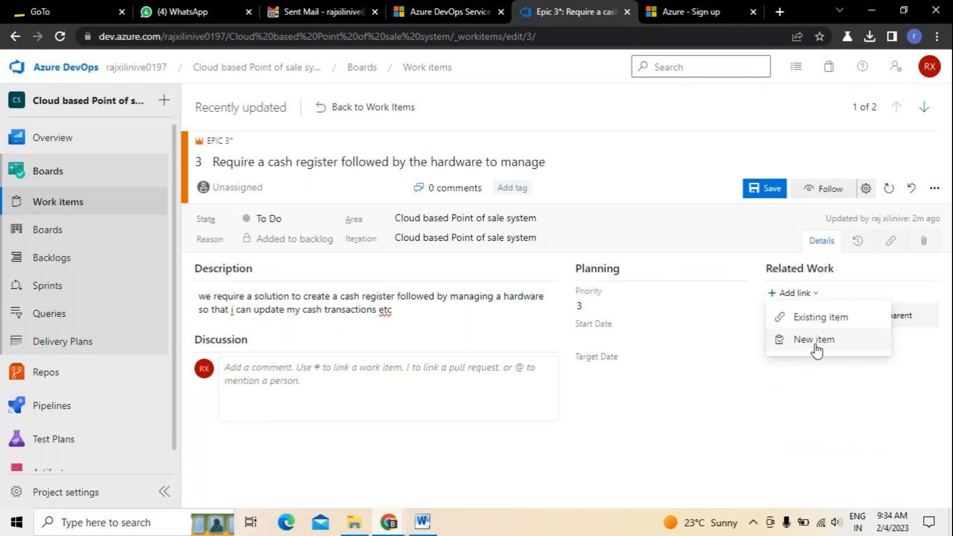
left_click(754, 415)
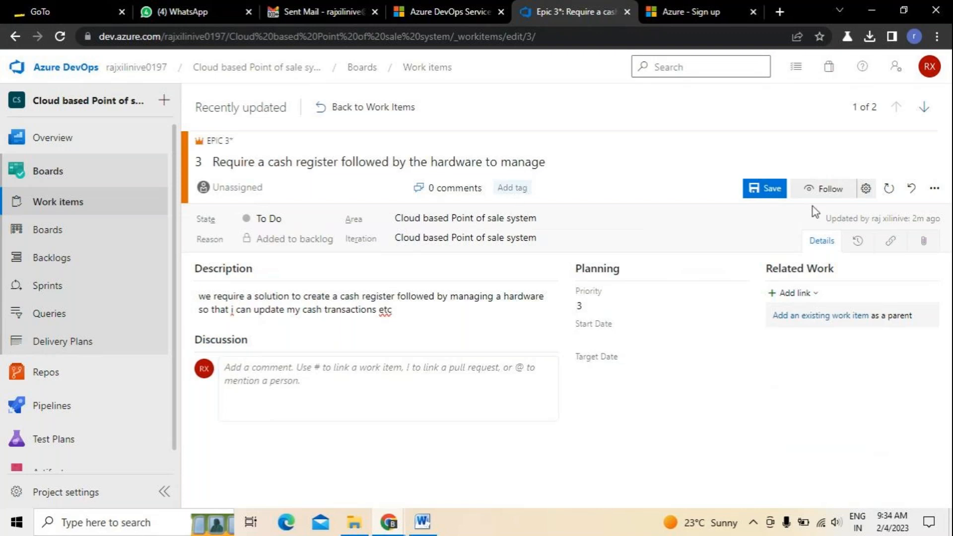
left_click(933, 188)
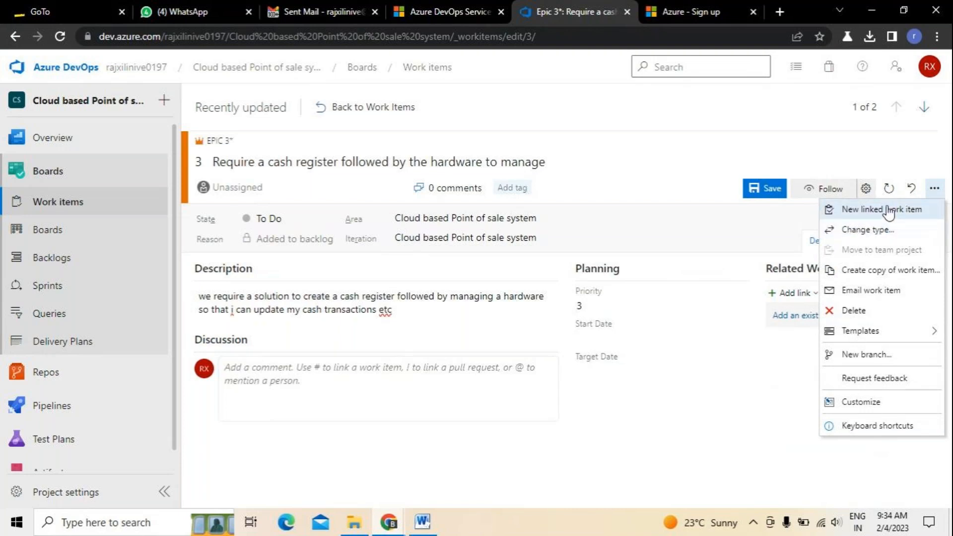
mouse_move(876, 332)
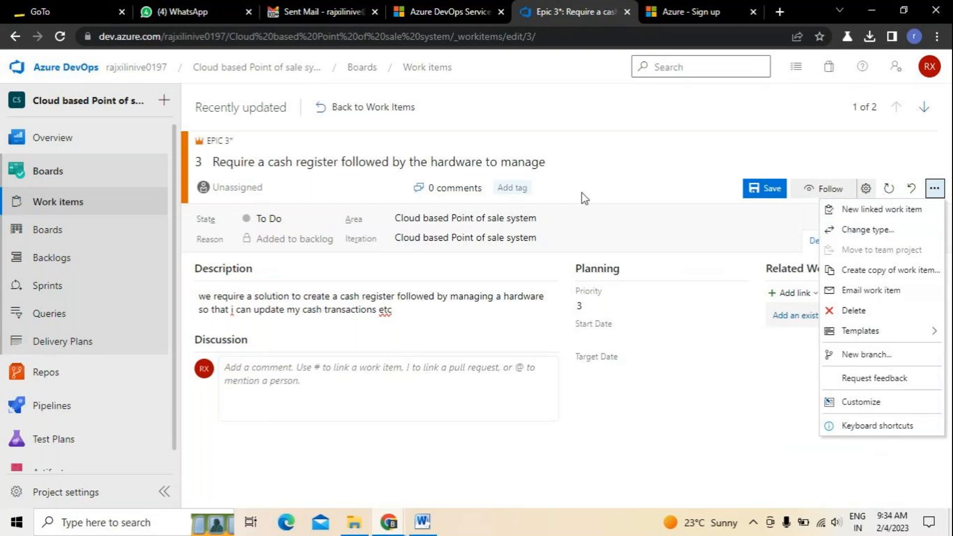
left_click(763, 208)
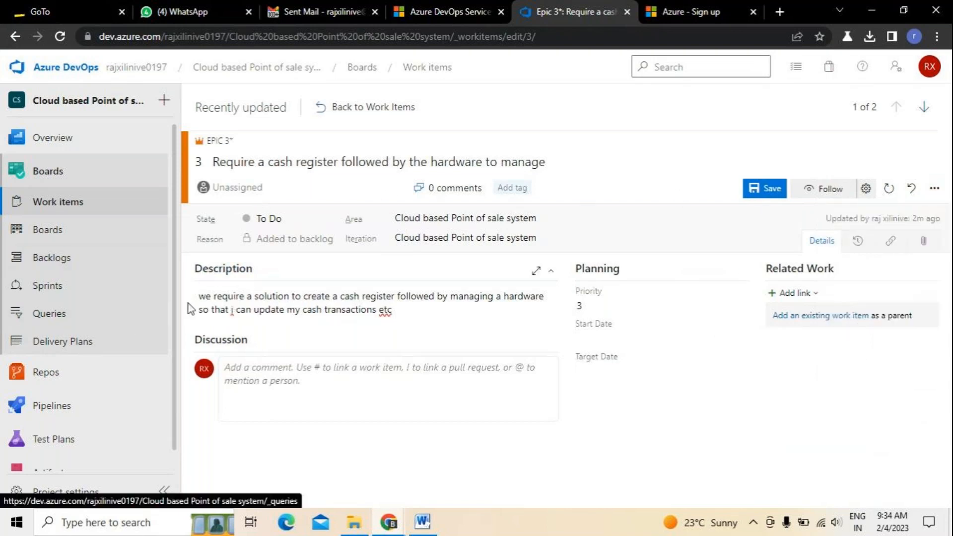
left_click(770, 193)
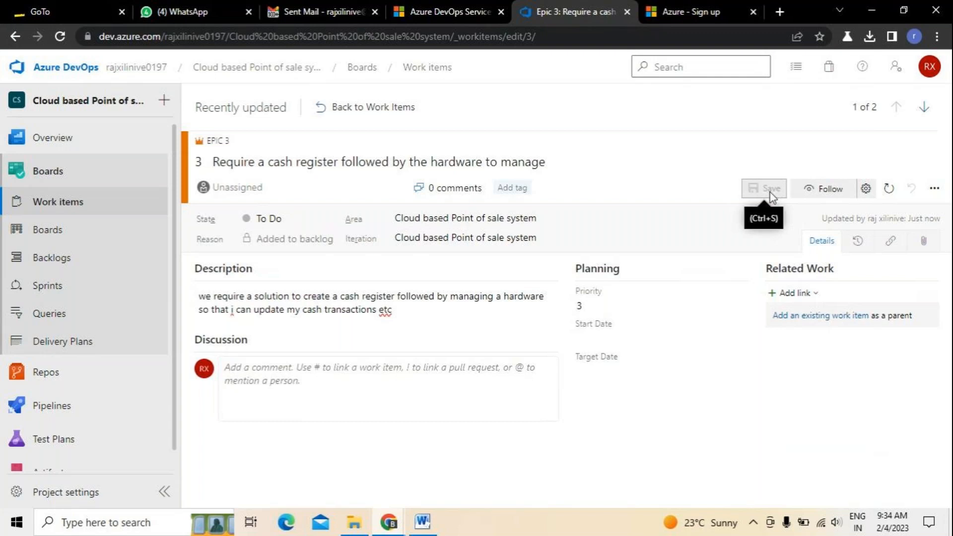
Open the cash register epic from Work items and view its History showing Priority 2 to 3.
left_click(52, 208)
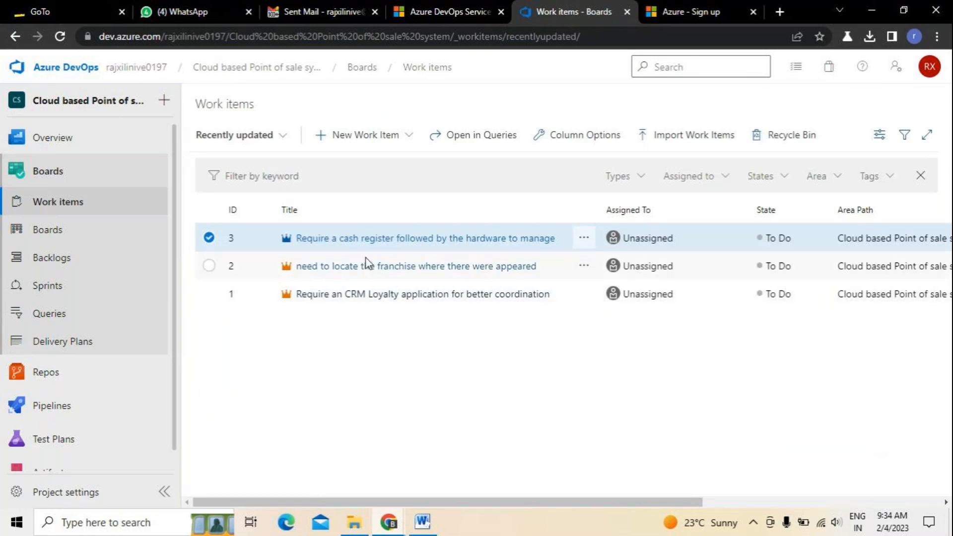
left_click(334, 296)
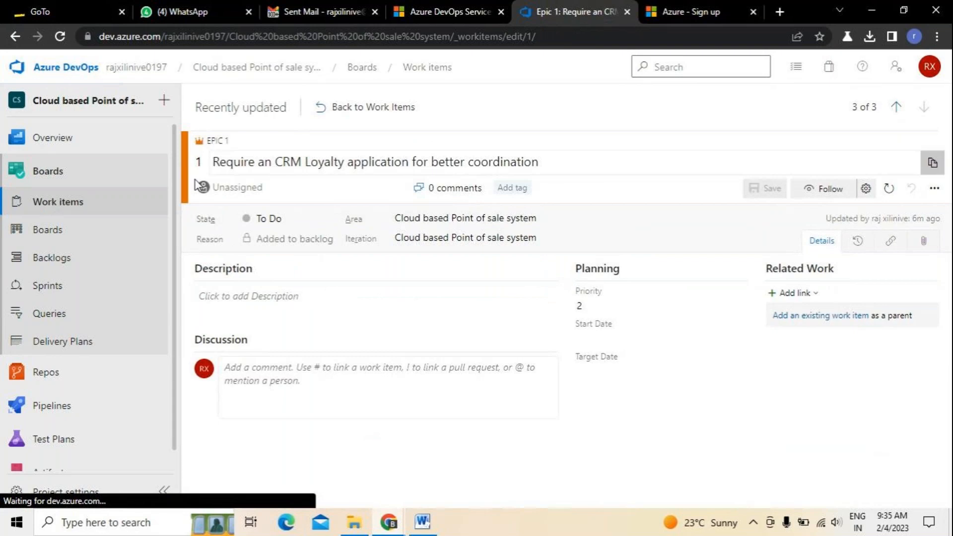
left_click(47, 208)
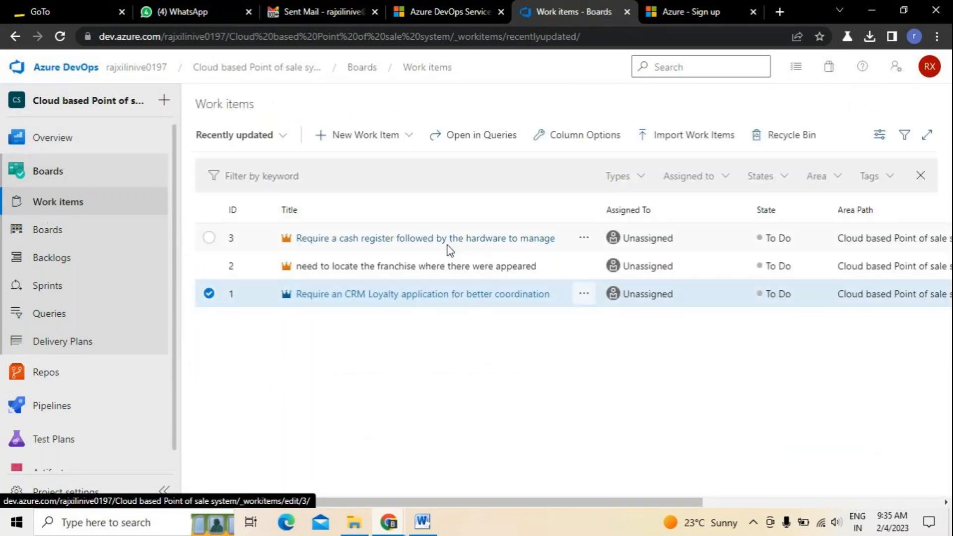
left_click(405, 239)
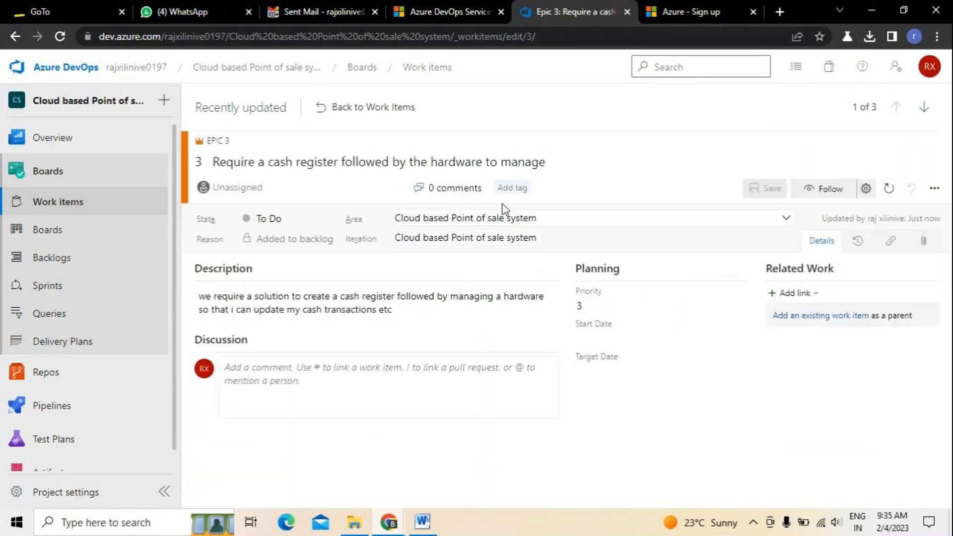
left_click(513, 189)
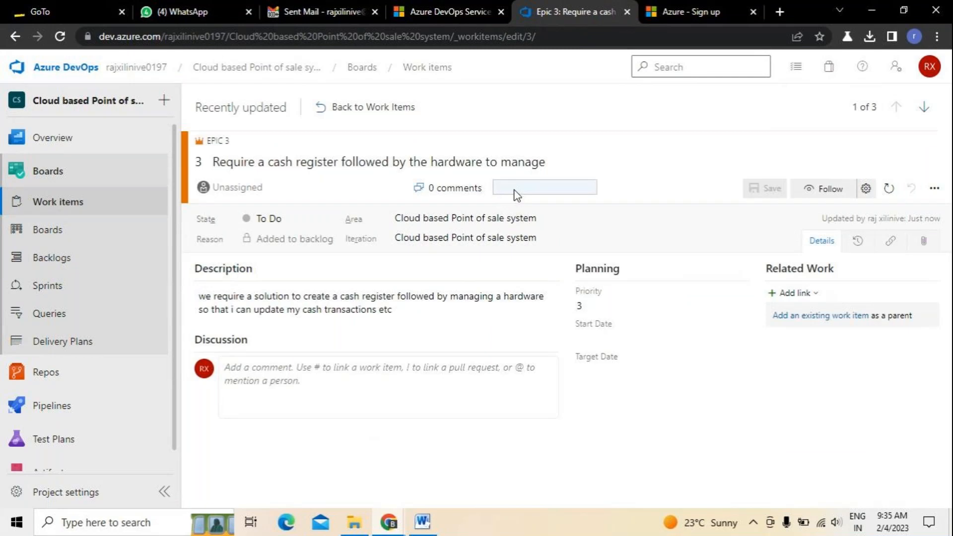
left_click(656, 411)
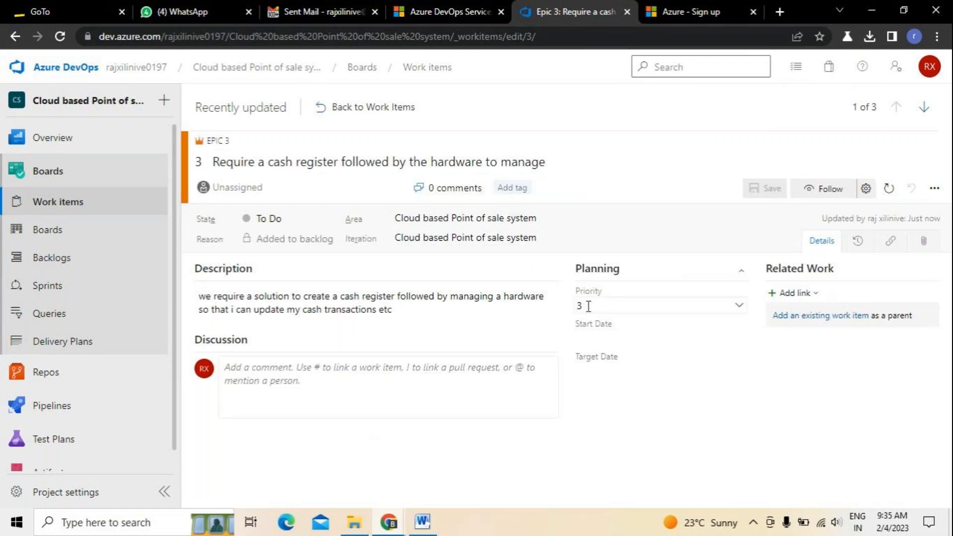
left_click(860, 243)
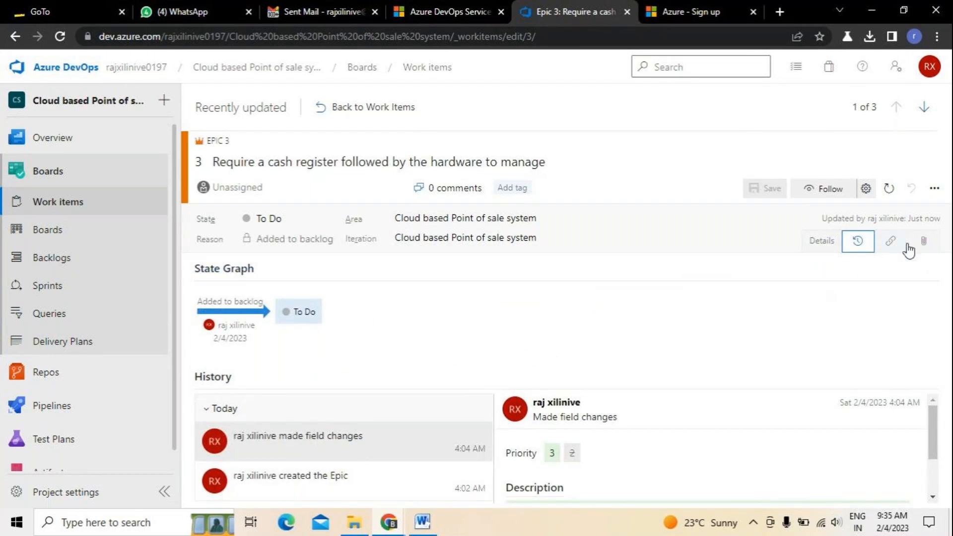
From Epic 3's Links page, start a new link with Build as the link type.
left_click(892, 243)
left_click(561, 477)
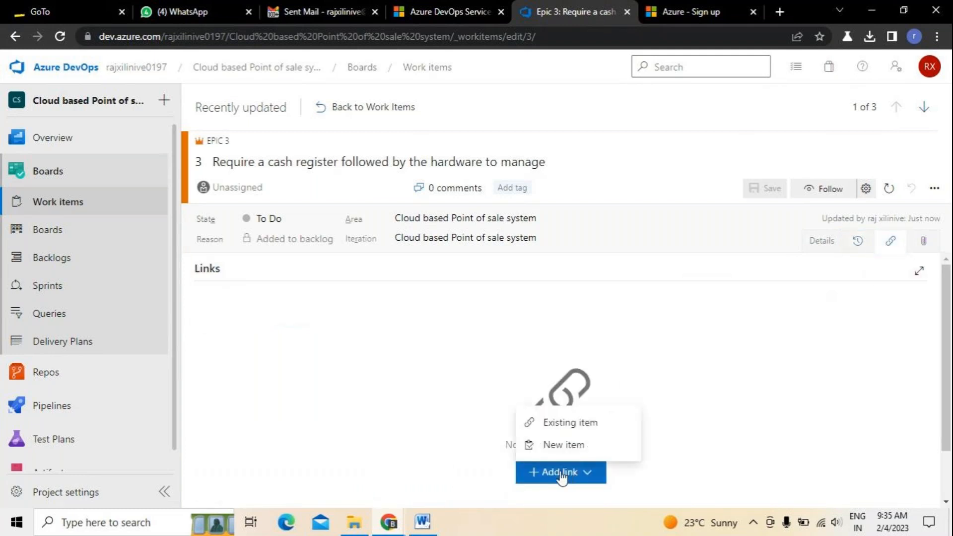
left_click(566, 429)
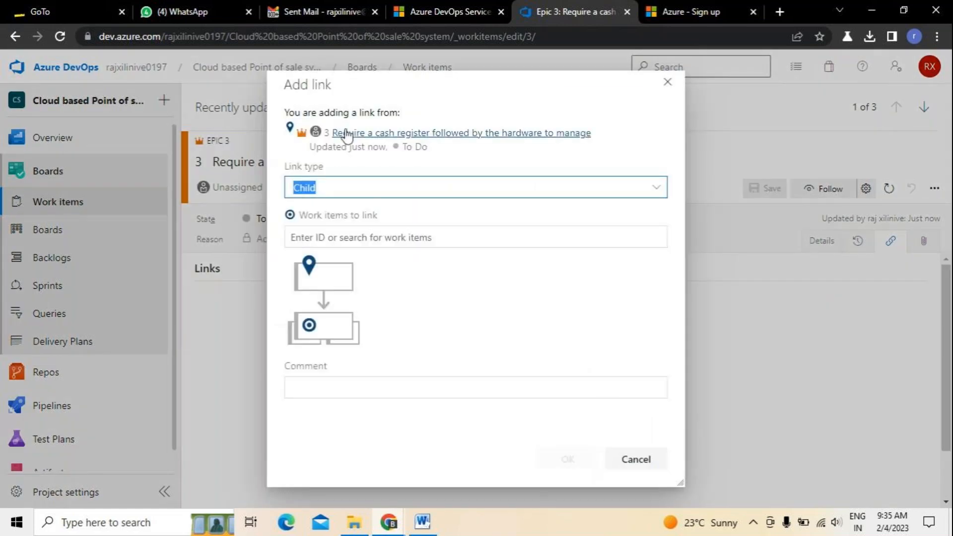
left_click(657, 196)
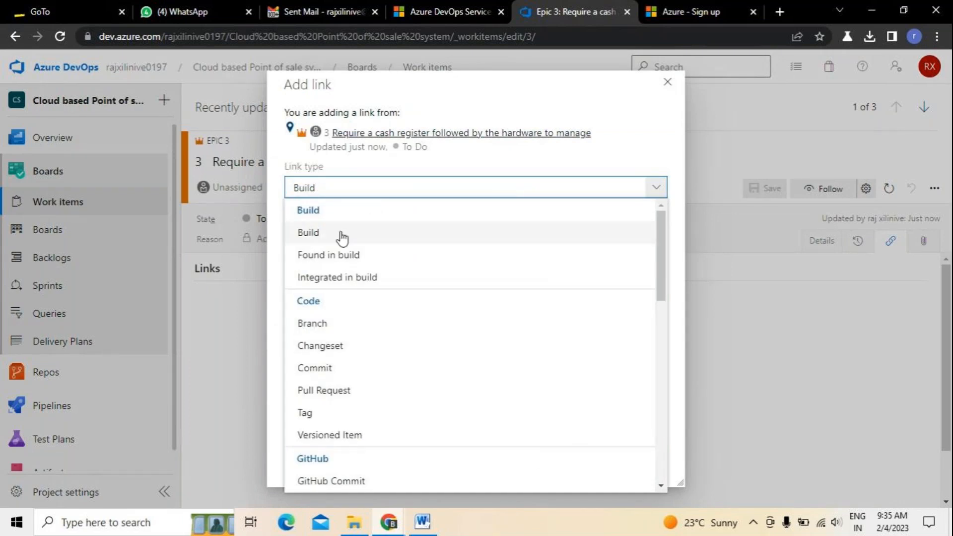
left_click(342, 237)
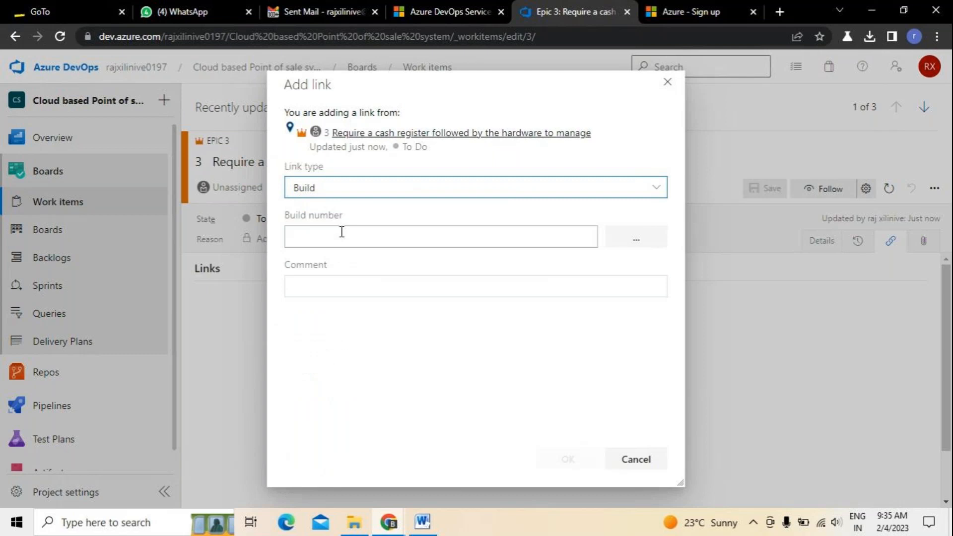
left_click(432, 234)
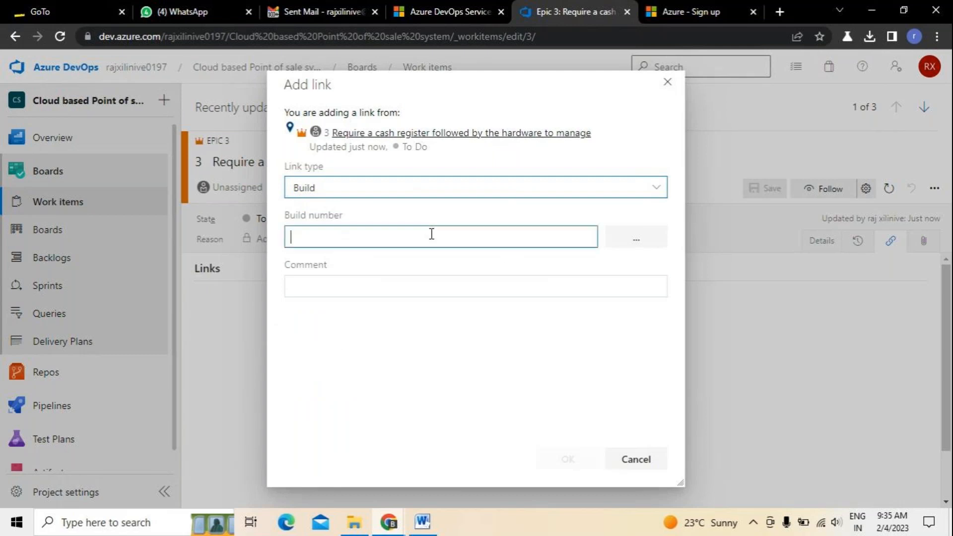
Switch the link type to Changeset, then cancel without adding any link.
left_click(657, 188)
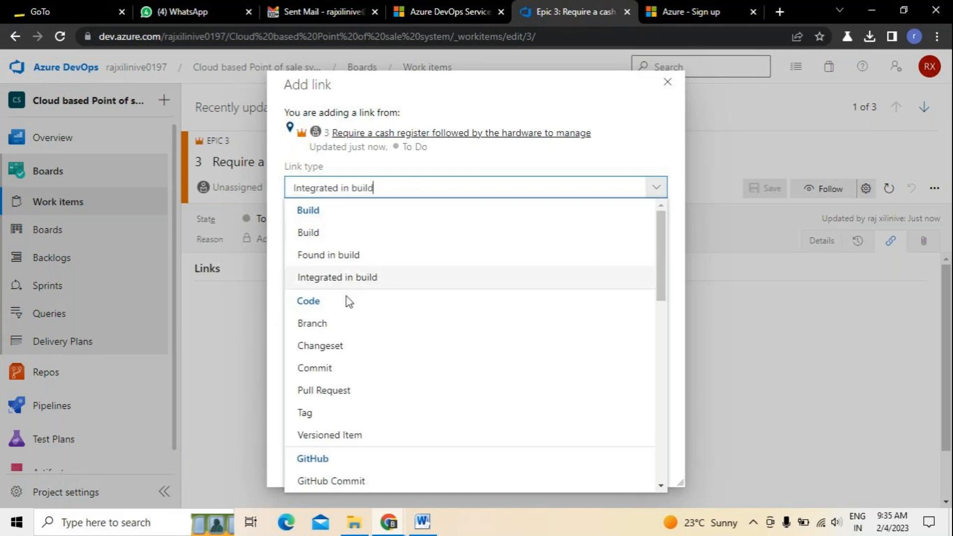
left_click(339, 356)
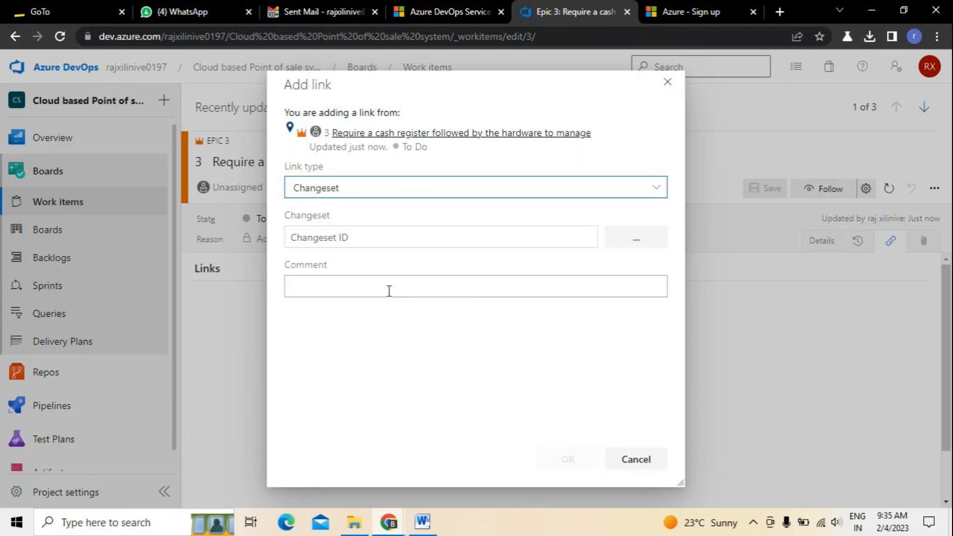
left_click(574, 244)
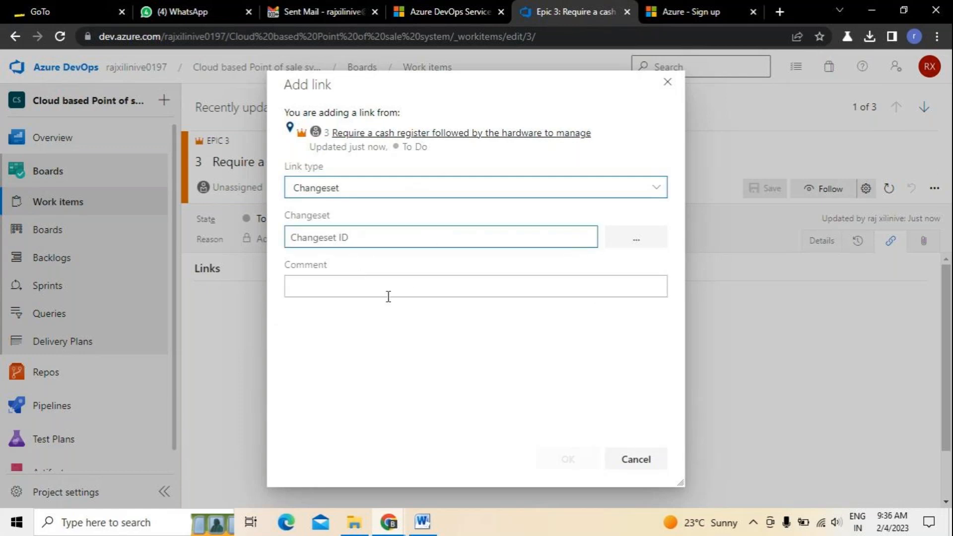
left_click(644, 465)
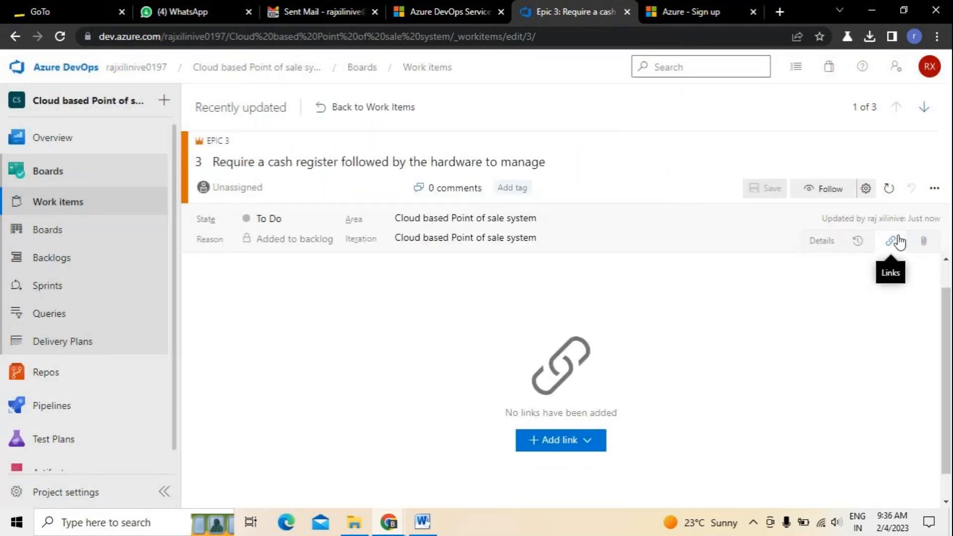
left_click(939, 190)
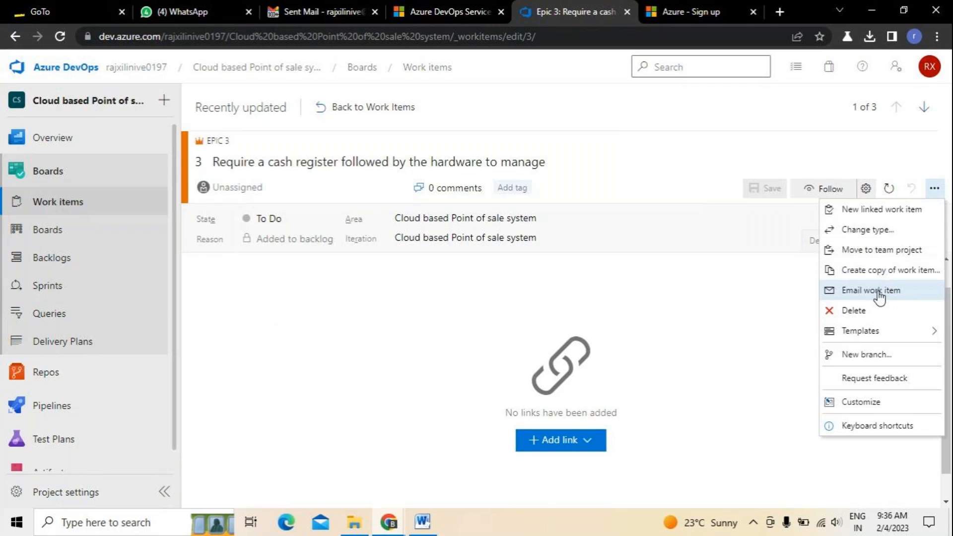
left_click(270, 422)
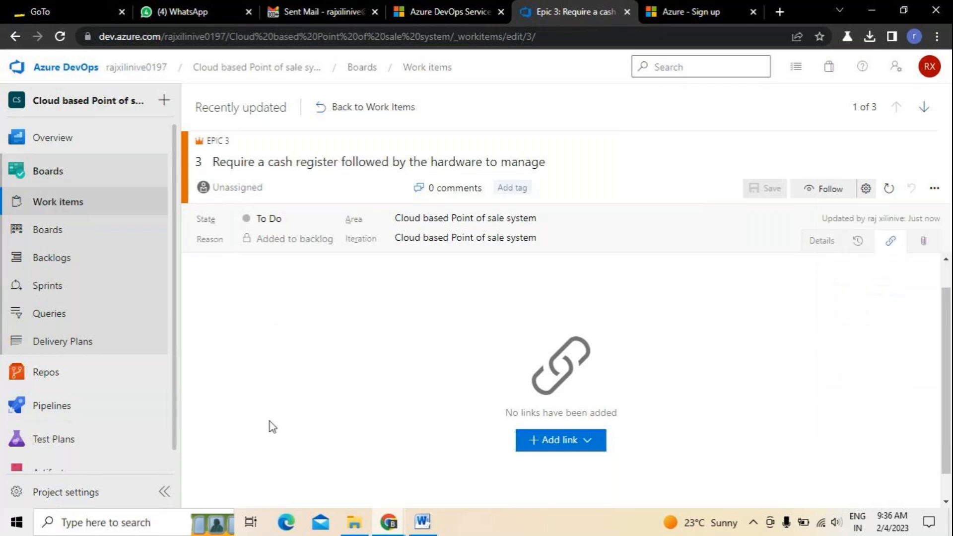
Open the team's Kanban board and step through the welcome tour to dismiss it.
left_click(54, 231)
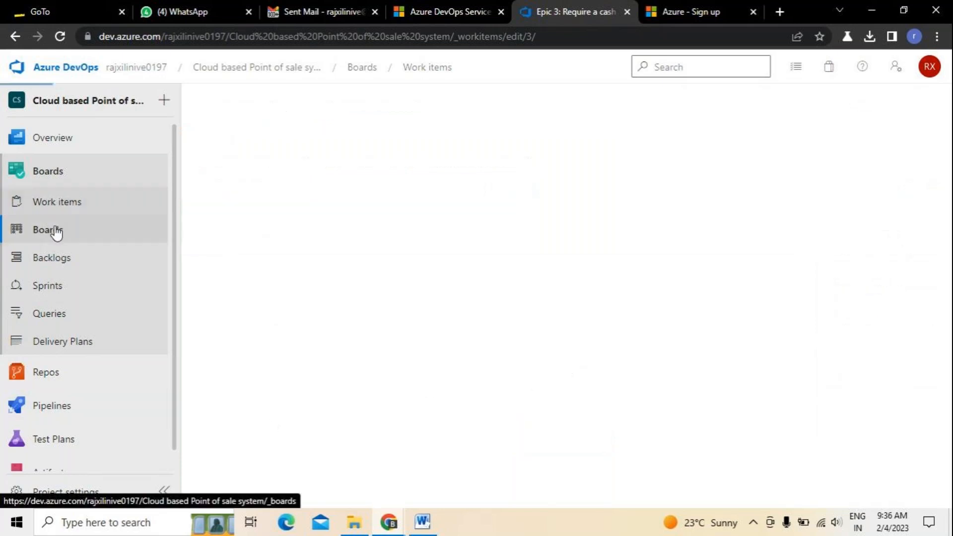
left_click(59, 213)
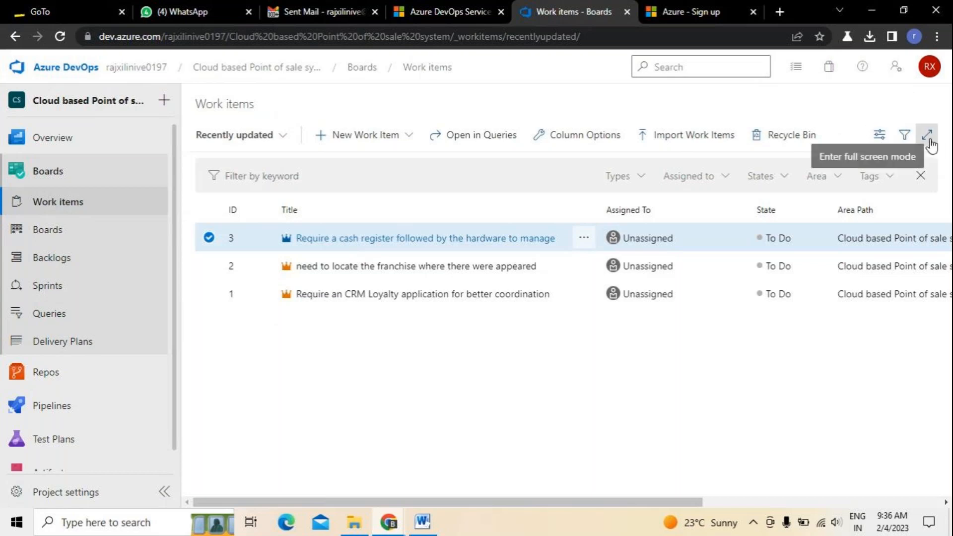
left_click(59, 238)
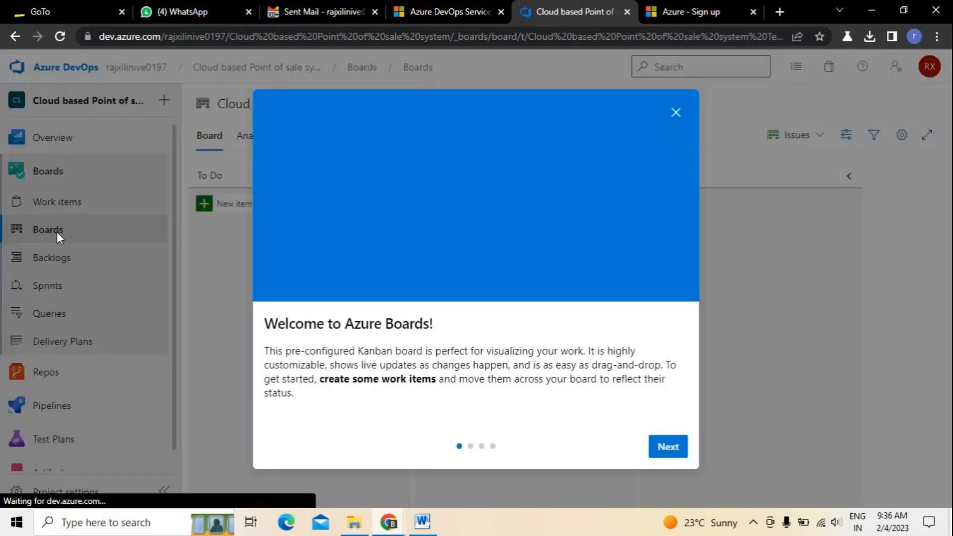
left_click(665, 446)
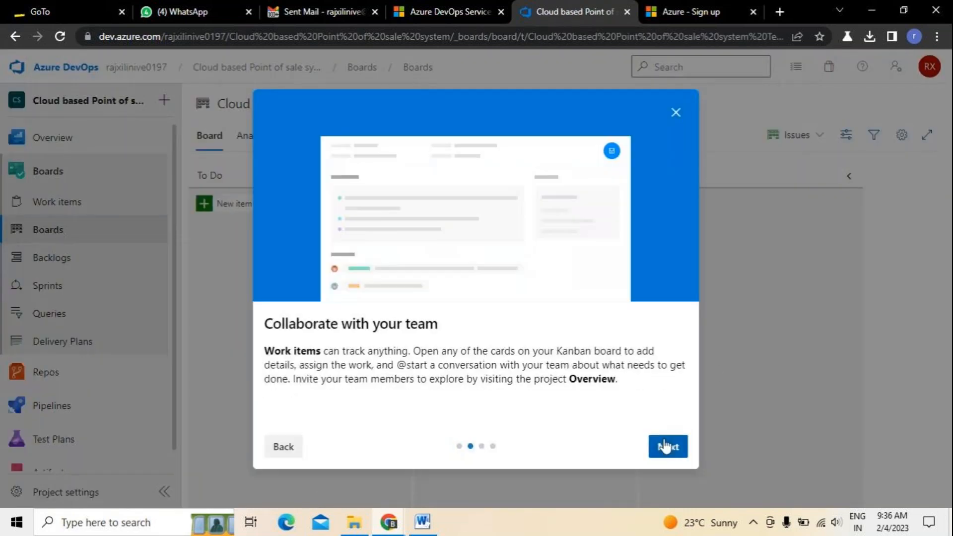
left_click(666, 447)
left_click(669, 449)
left_click(670, 451)
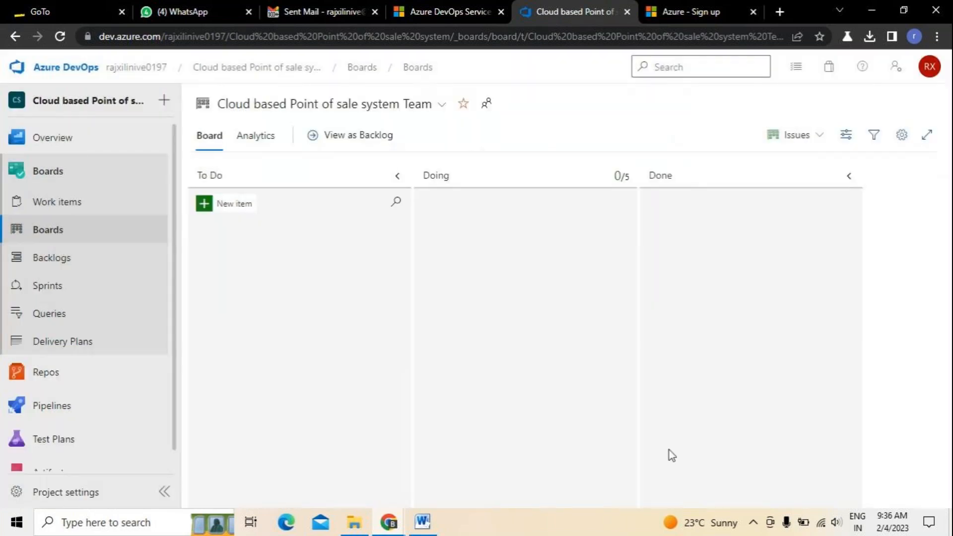
Peek at the board's Analytics view, return to the Board, then switch to backlog view.
left_click(253, 138)
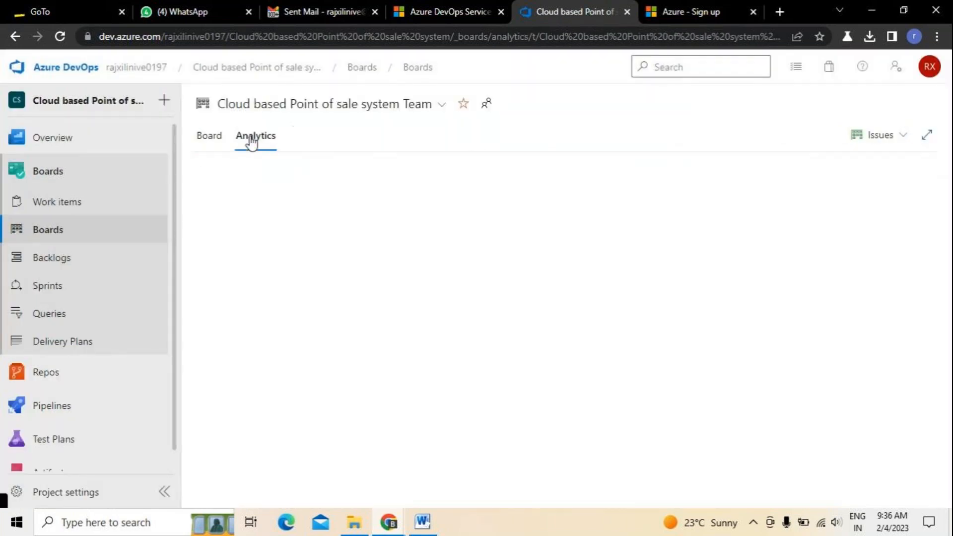
left_click(221, 140)
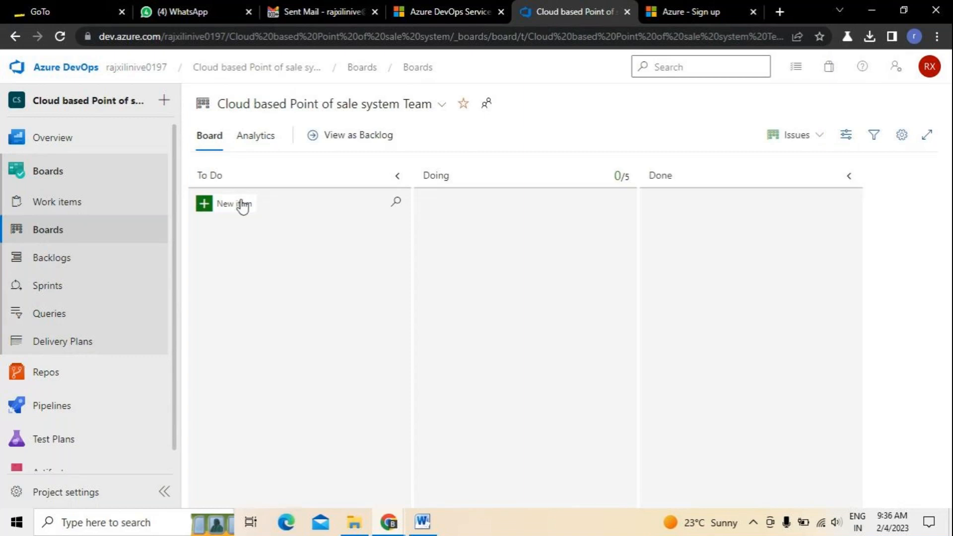
left_click(243, 205)
left_click(252, 136)
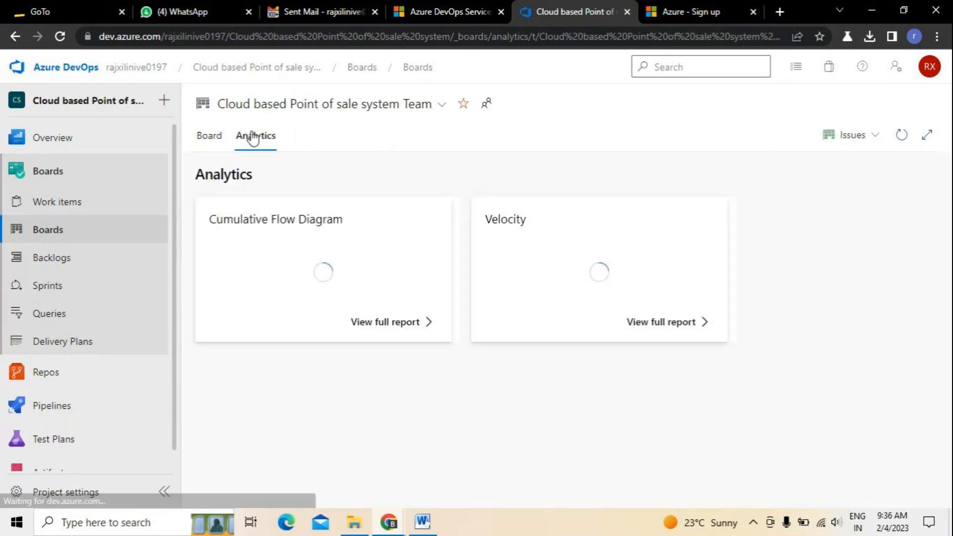
left_click(207, 144)
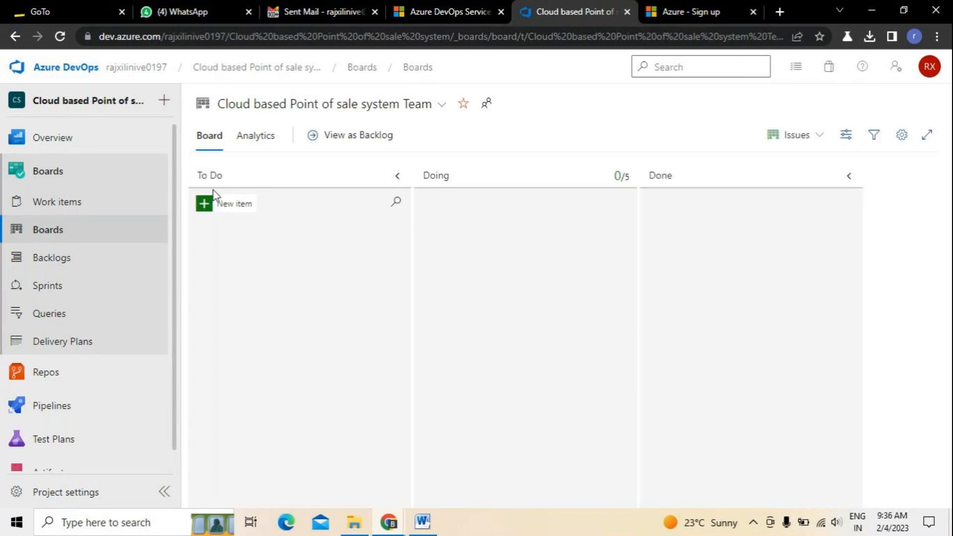
left_click(372, 134)
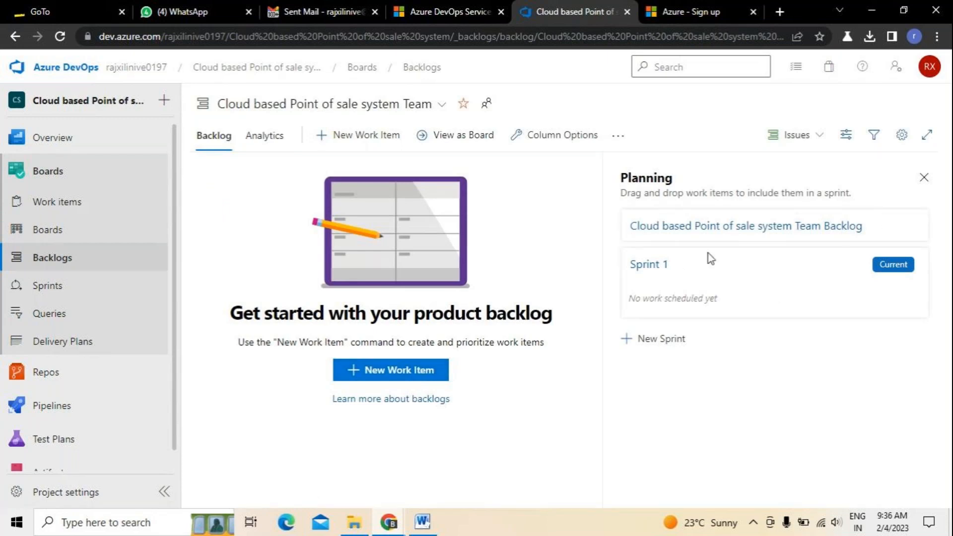
Open Sprints to show the Sprint 1 taskboard with no work scheduled.
left_click(60, 284)
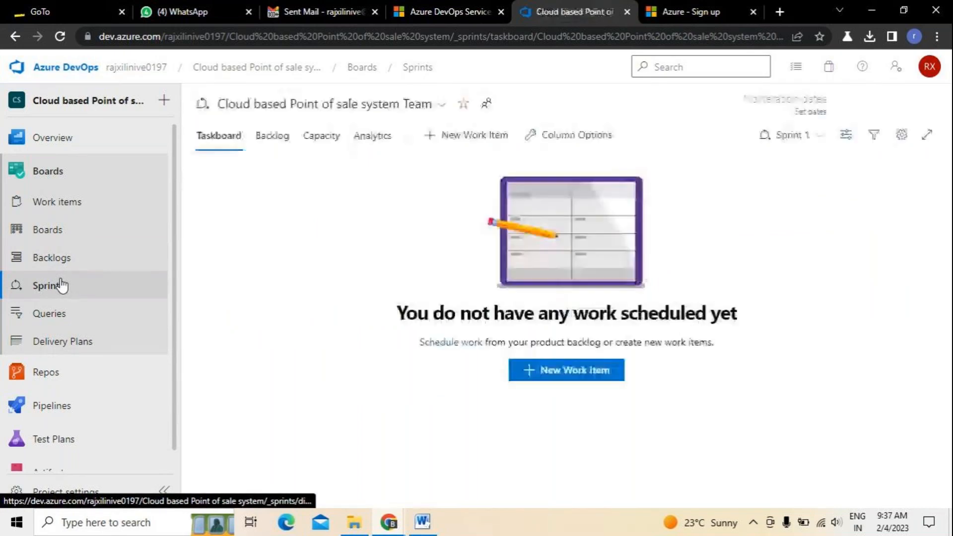
Create a new issue and set its iteration to Sprint 1.
left_click(578, 376)
left_click(662, 209)
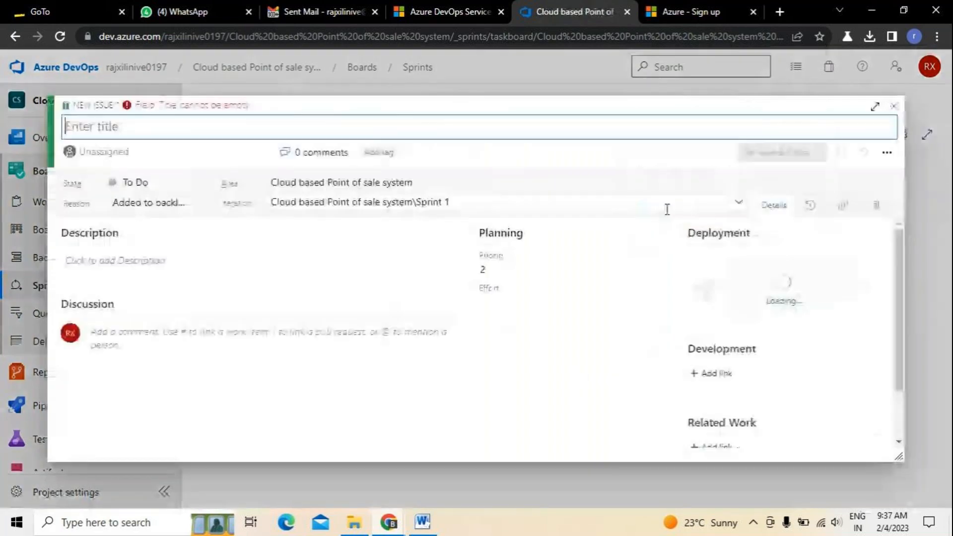
left_click(666, 206)
left_click(382, 242)
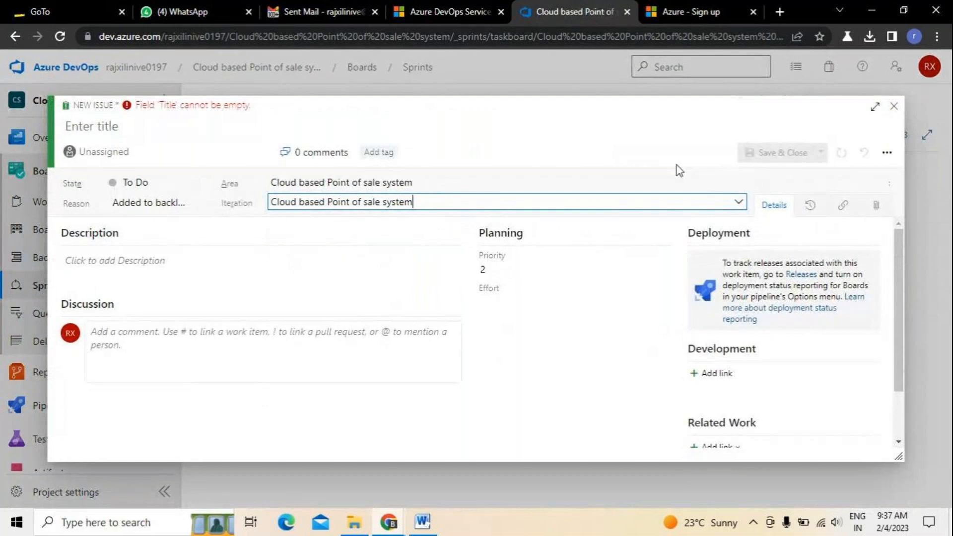
left_click(739, 202)
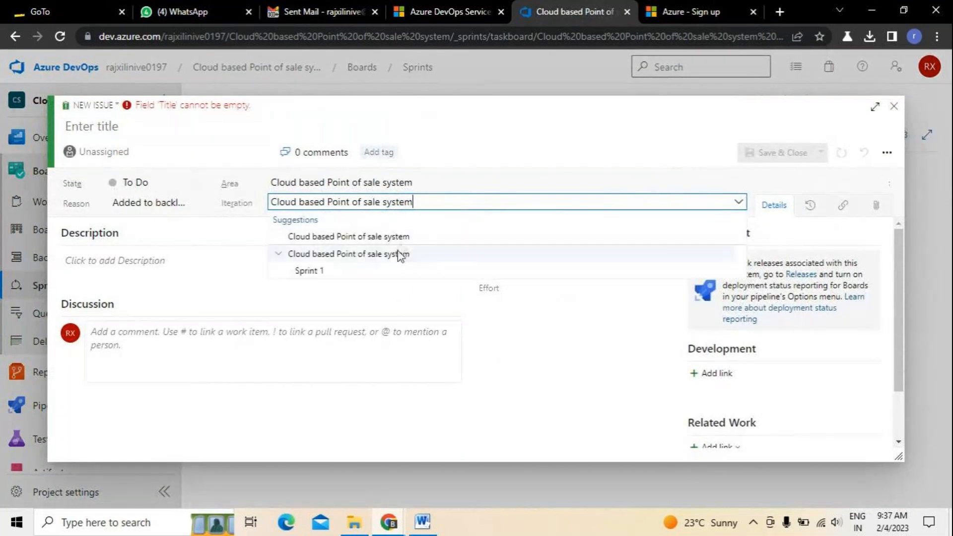
left_click(307, 271)
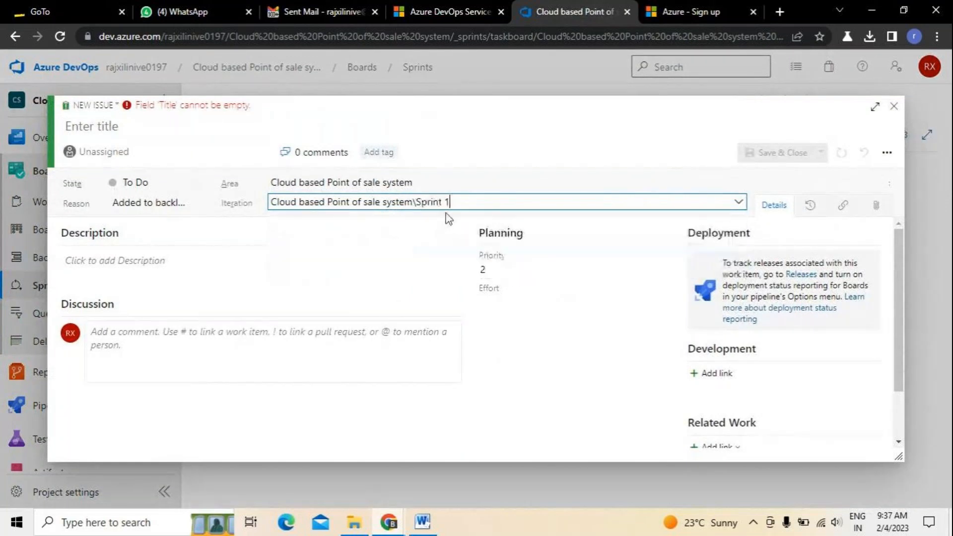
left_click(771, 211)
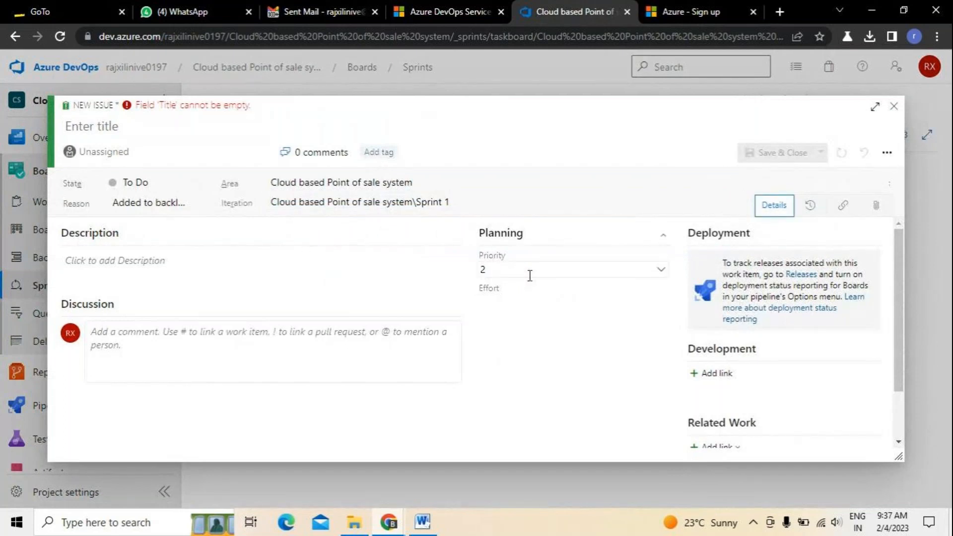
Set the issue's priority to 3 and assign it to the suggested team member.
left_click(660, 270)
left_click(491, 313)
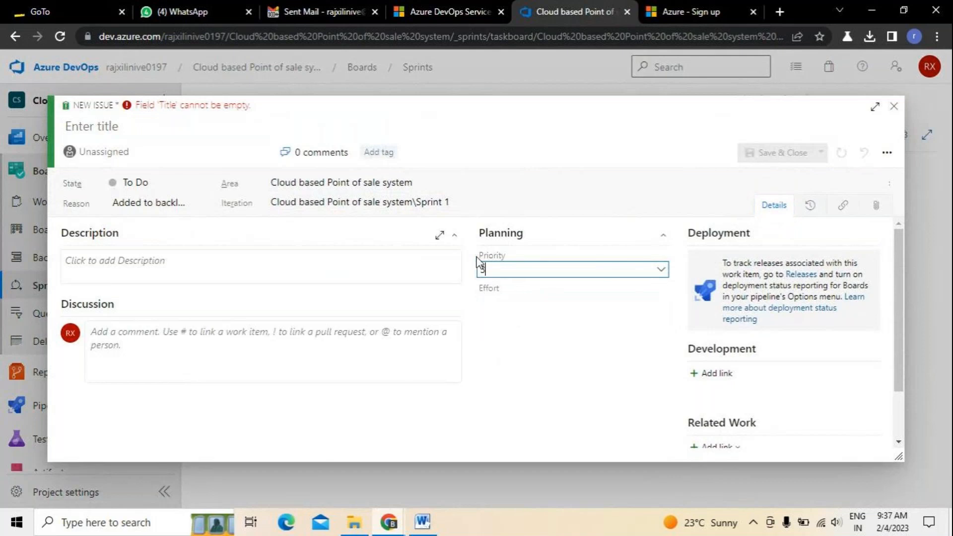
left_click(174, 285)
scroll(532, 351, "down", 1)
scroll(538, 349, "up", 1)
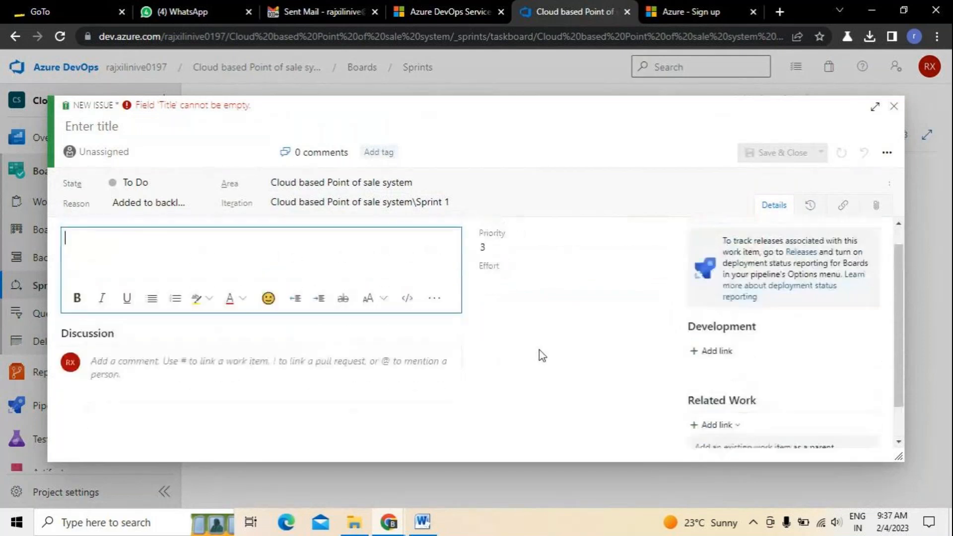
scroll(539, 349, "up", 1)
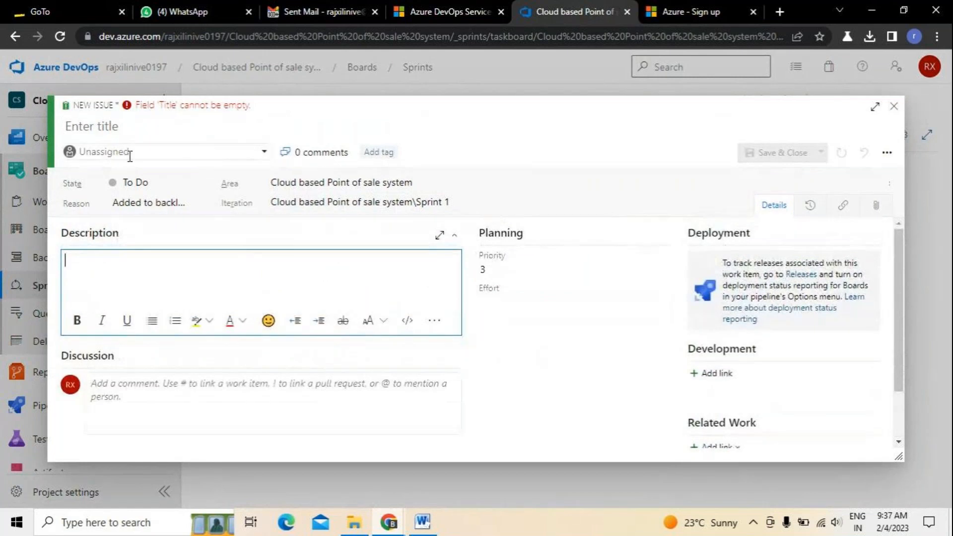
left_click(205, 151)
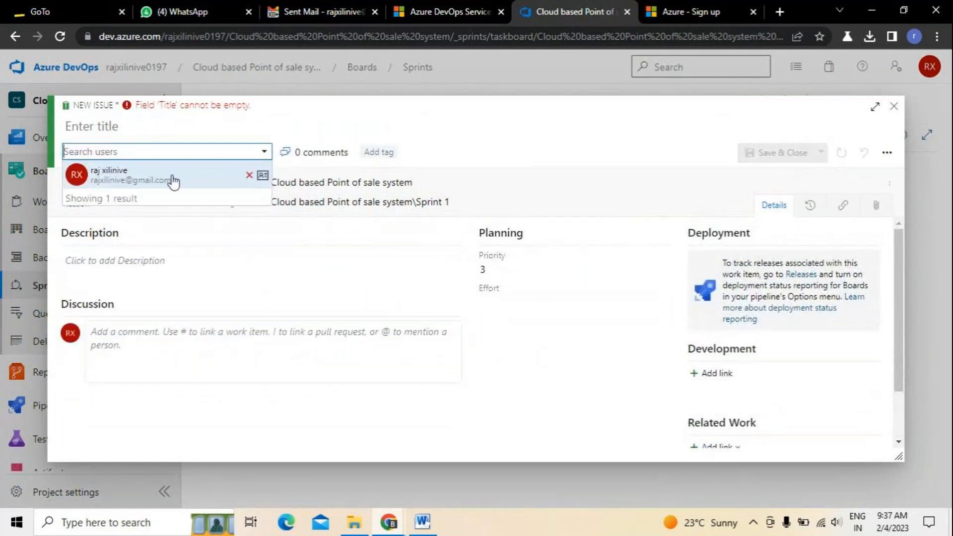
left_click(173, 181)
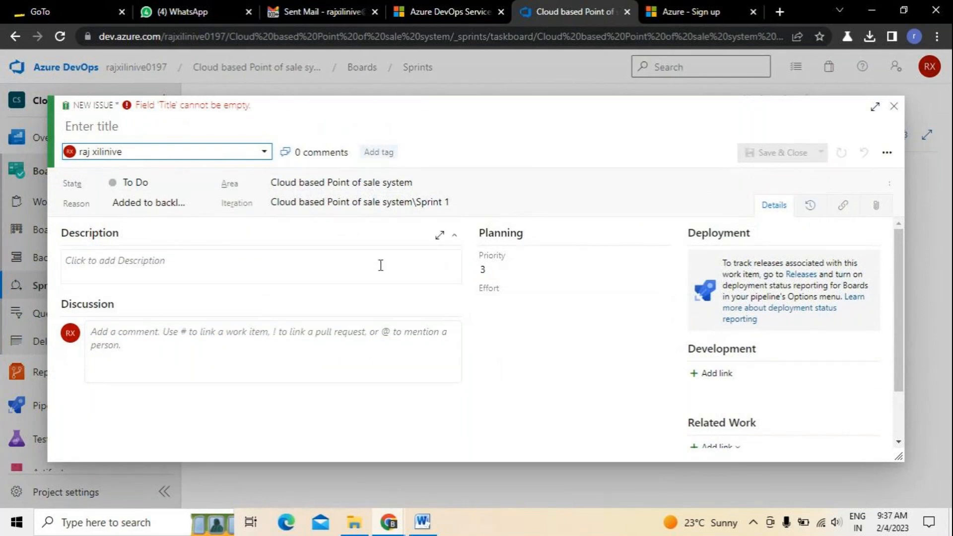
scroll(899, 376, "down", 2)
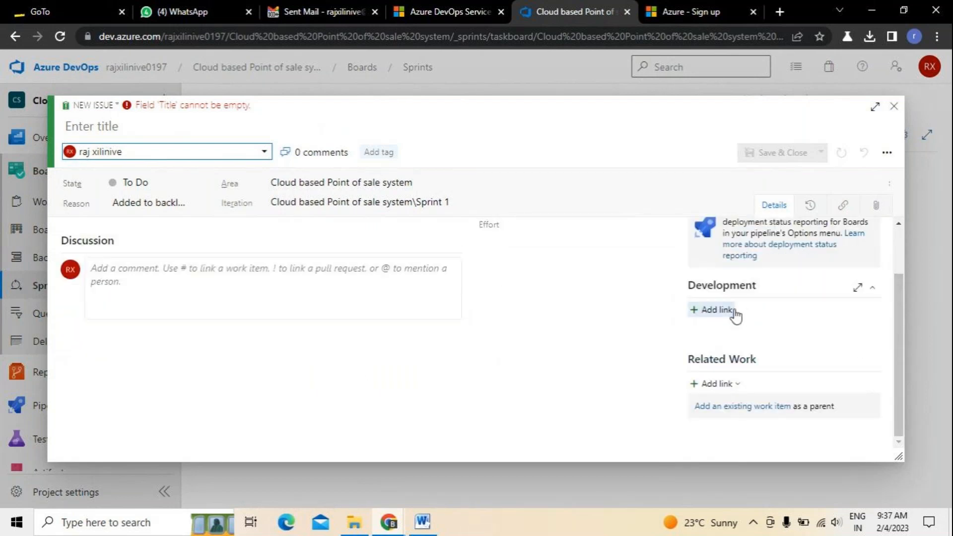
Try adding a Commit development link to the issue, then cancel.
left_click(702, 317)
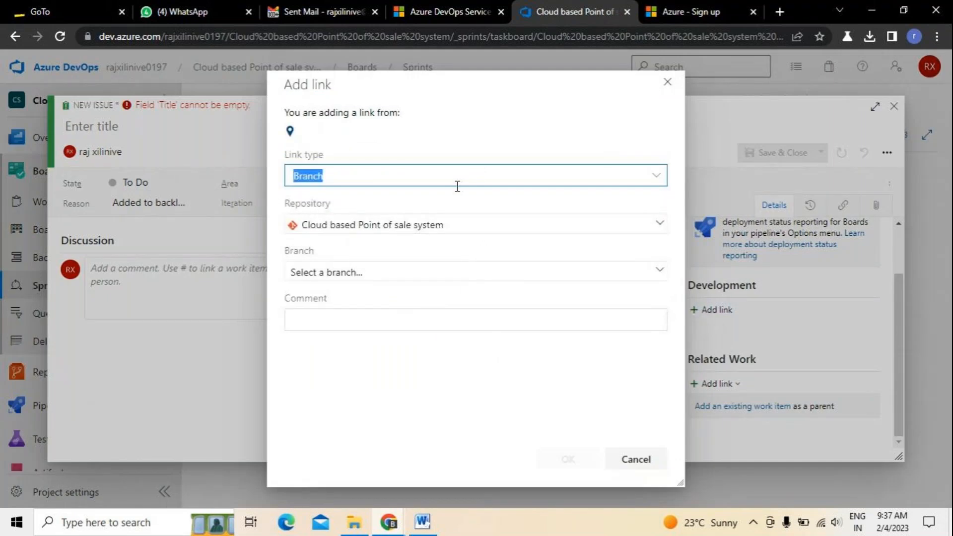
left_click(655, 179)
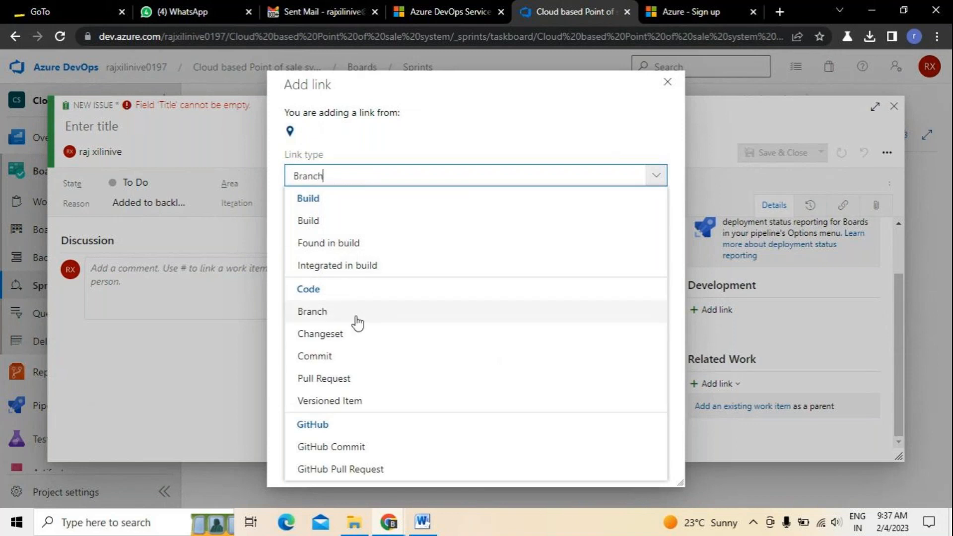
left_click(364, 356)
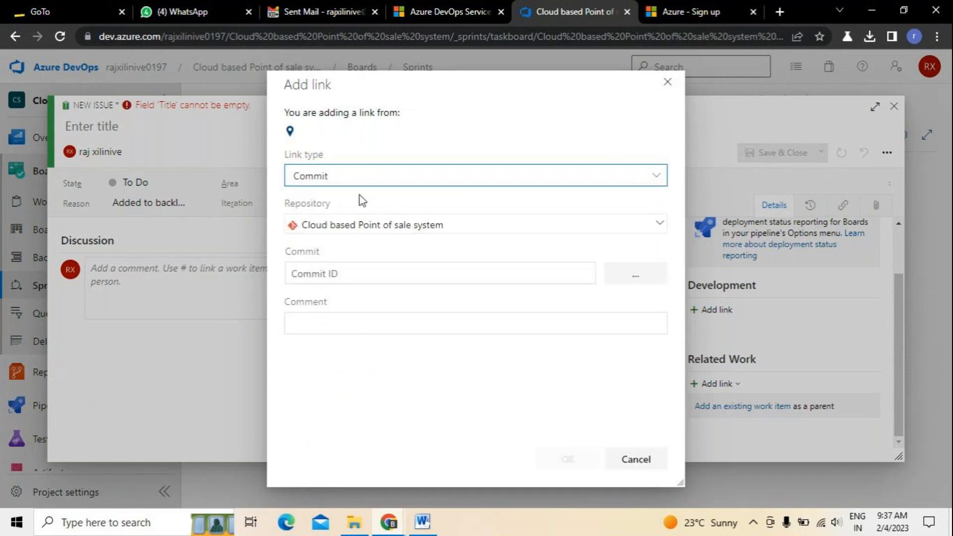
left_click(635, 458)
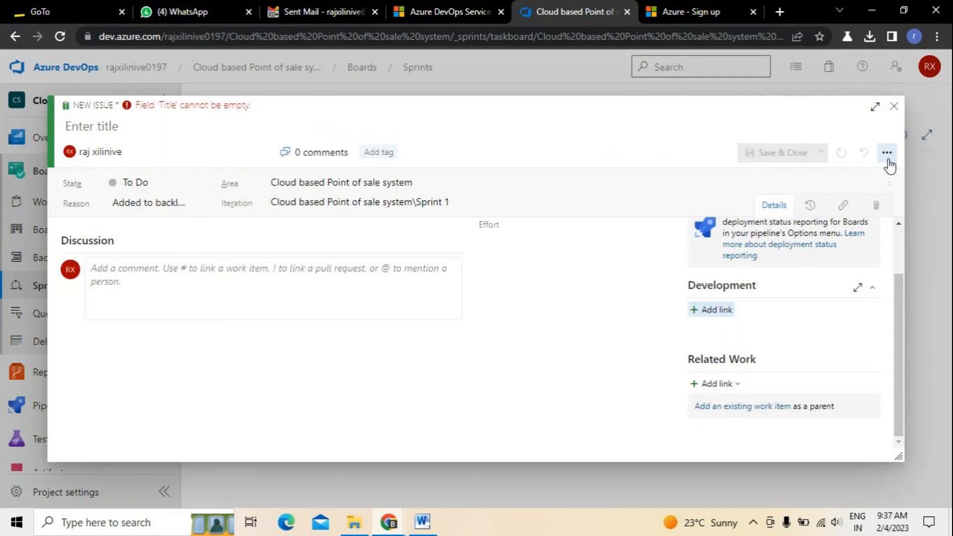
Close the unsaved issue form, choosing Leave to discard it.
left_click(894, 106)
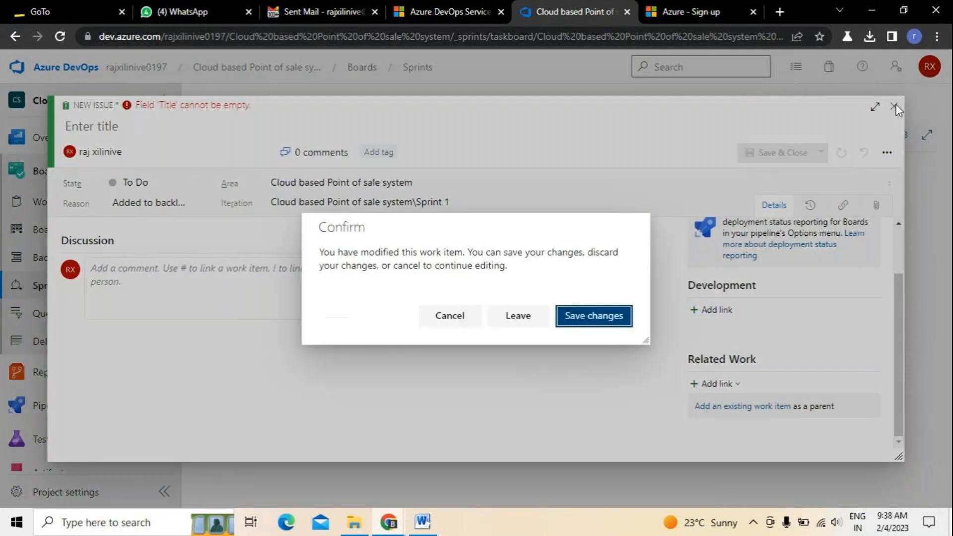
left_click(565, 322)
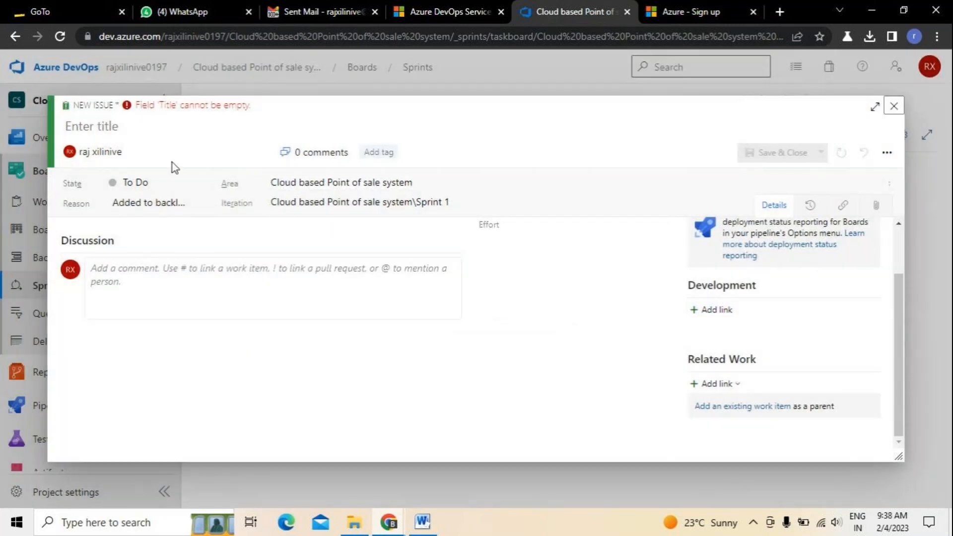
left_click(894, 106)
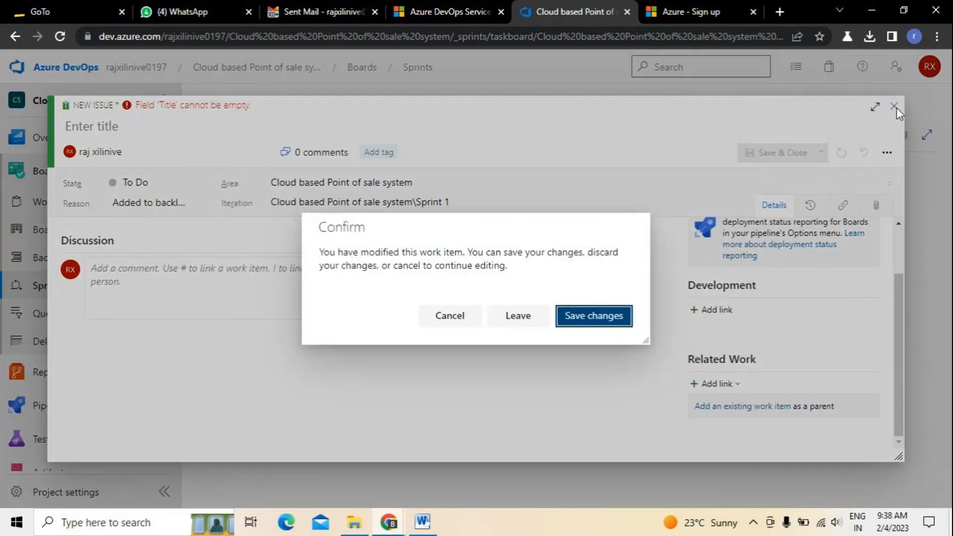
left_click(532, 316)
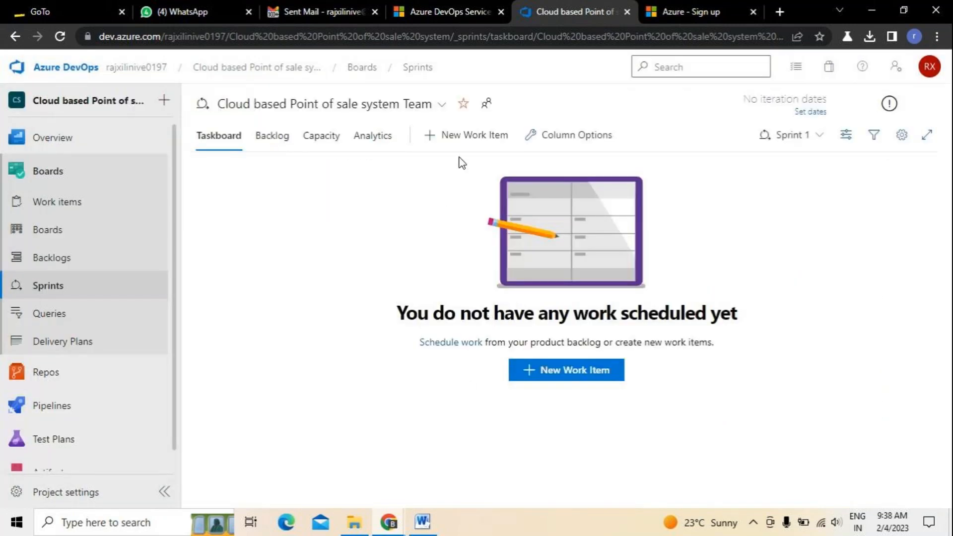
Check the empty Sprint 1 backlog, then go to the Test Plans hub.
left_click(277, 142)
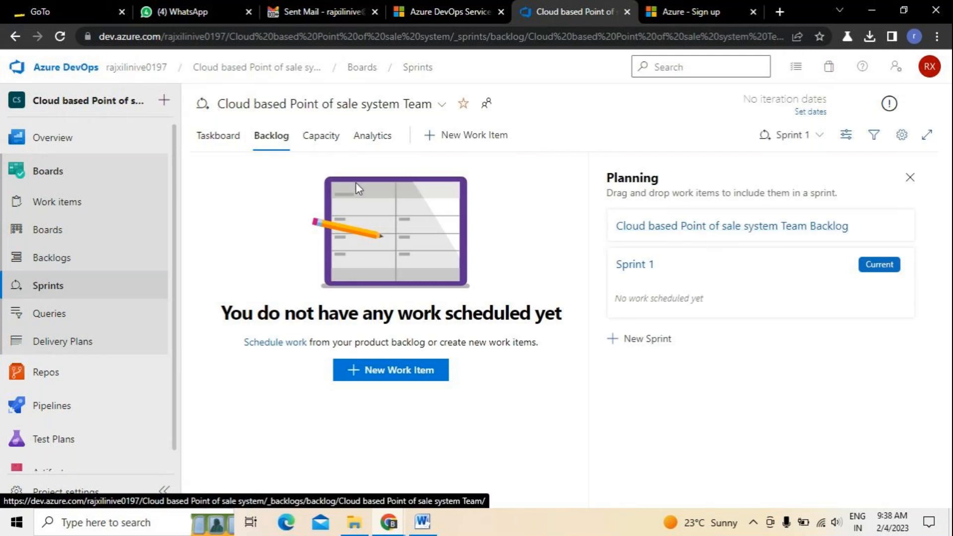
left_click(59, 439)
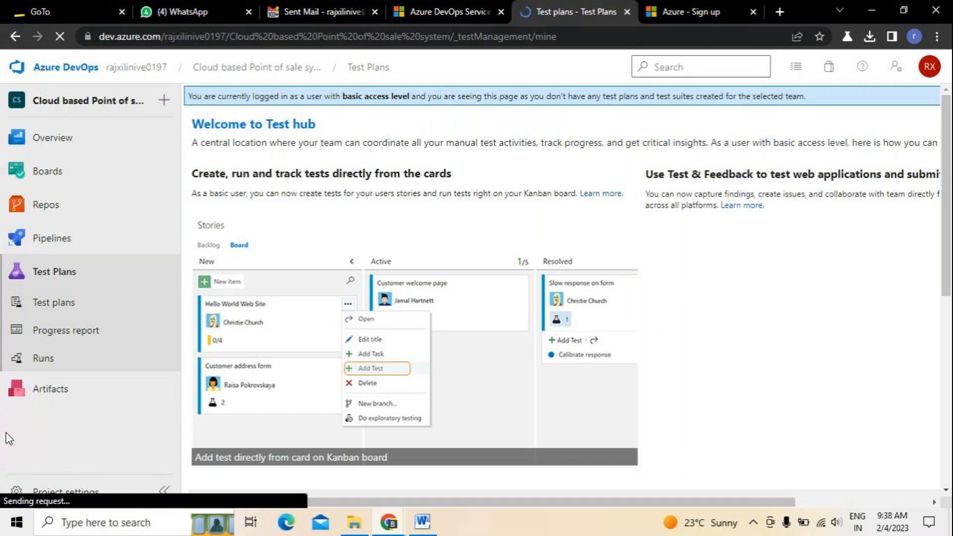
Open Artifacts from the sidebar to reach the project's feeds.
left_click(59, 392)
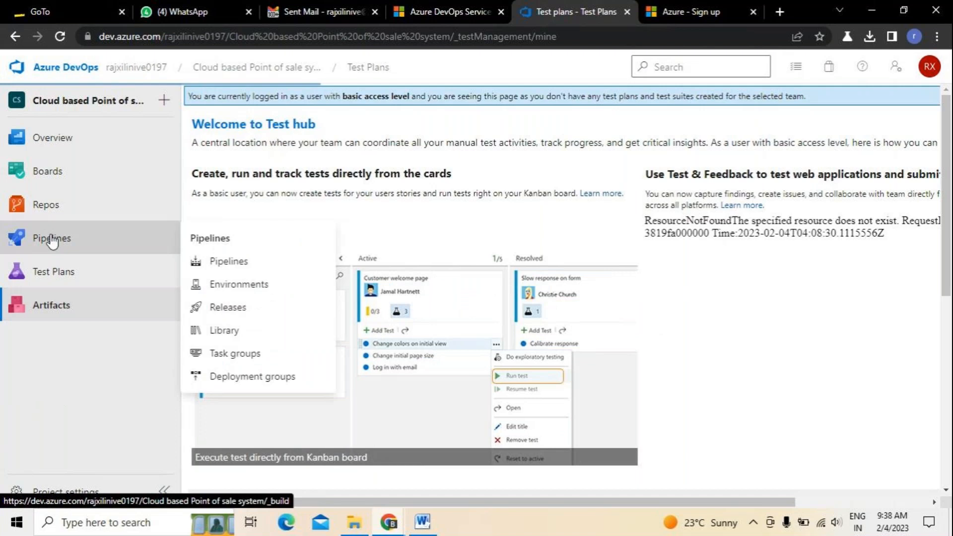
mouse_move(58, 206)
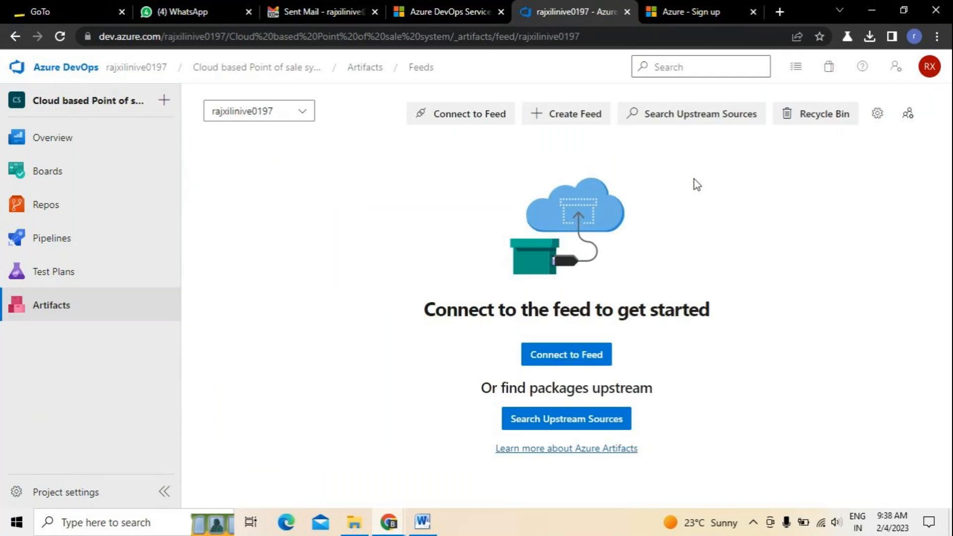
left_click(556, 110)
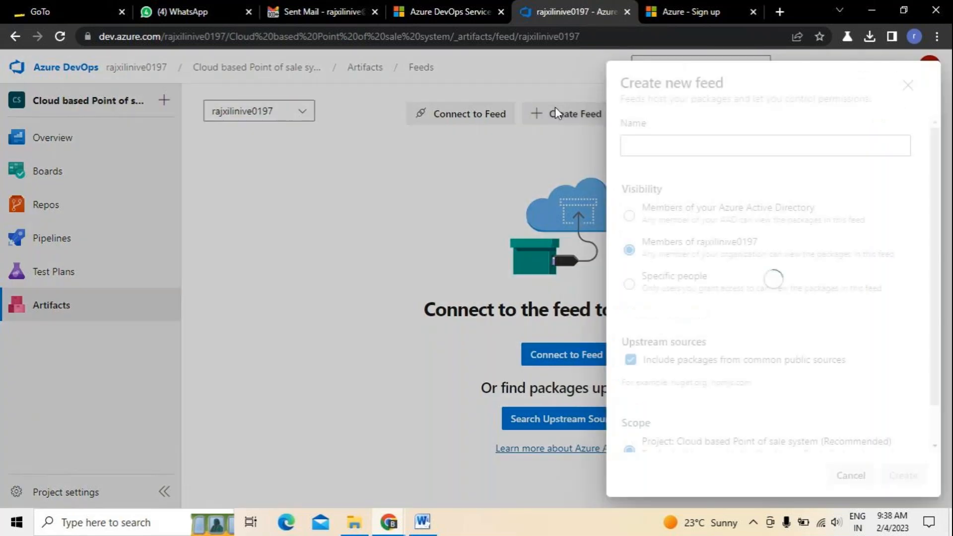
left_click(690, 144)
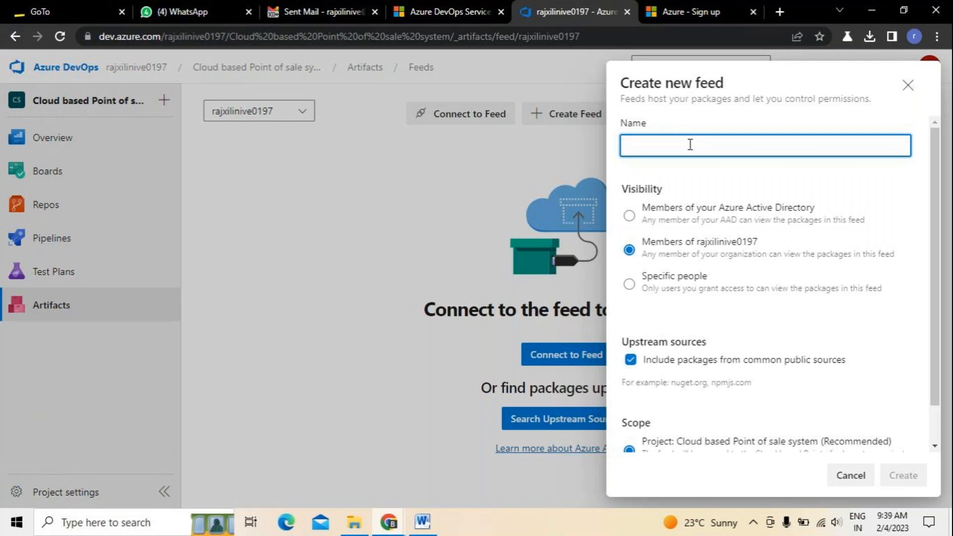
scroll(808, 341, "down", 1)
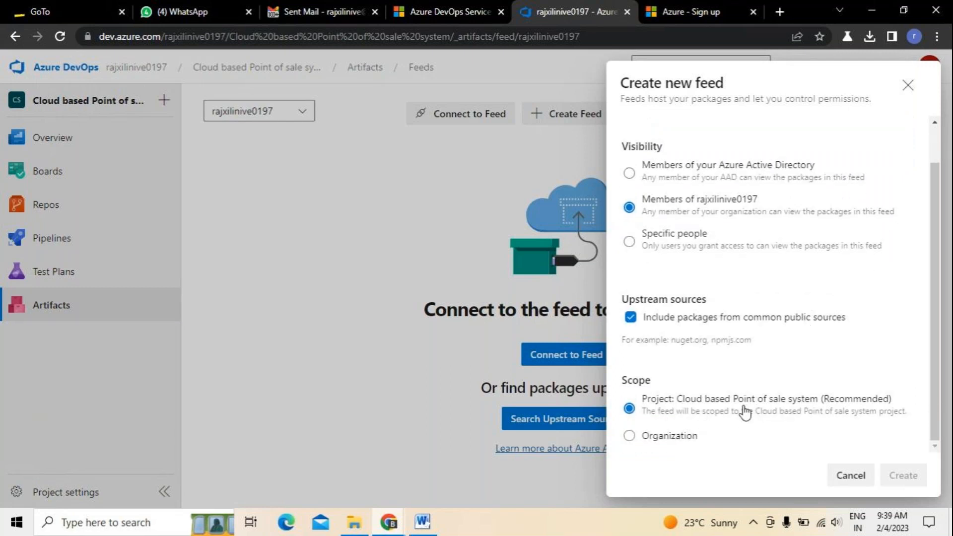
scroll(745, 412, "up", 1)
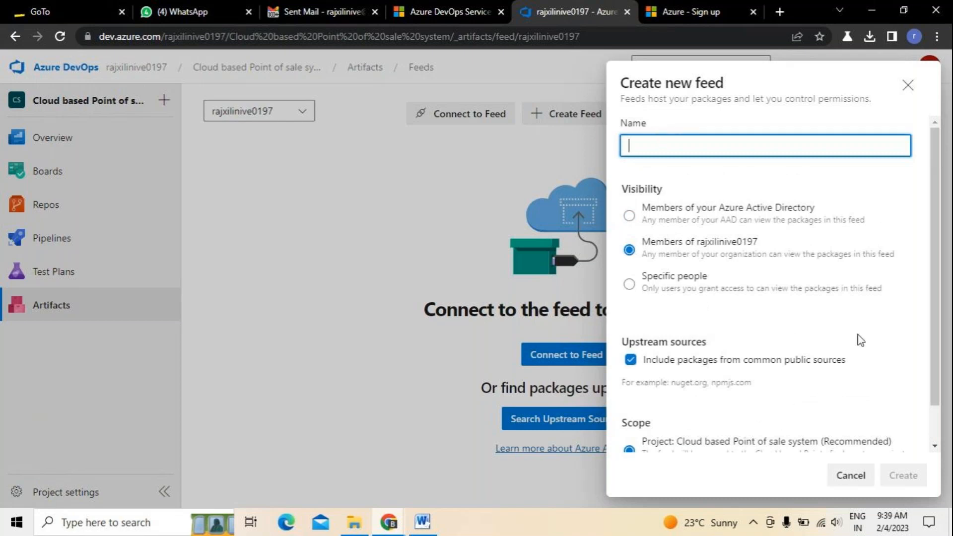
left_click(854, 483)
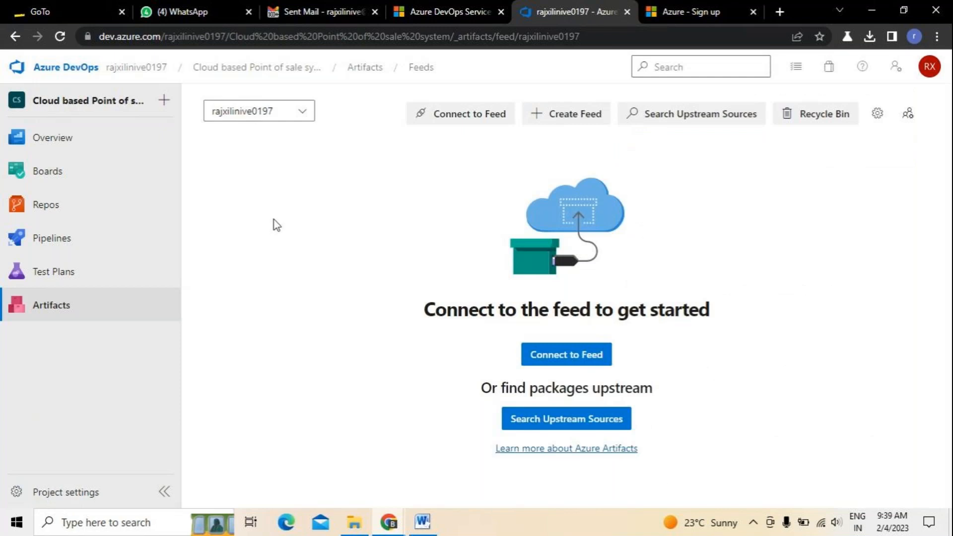
Return to the Cloud based Point of sale system Summary page with its 3 members and project stats.
left_click(70, 140)
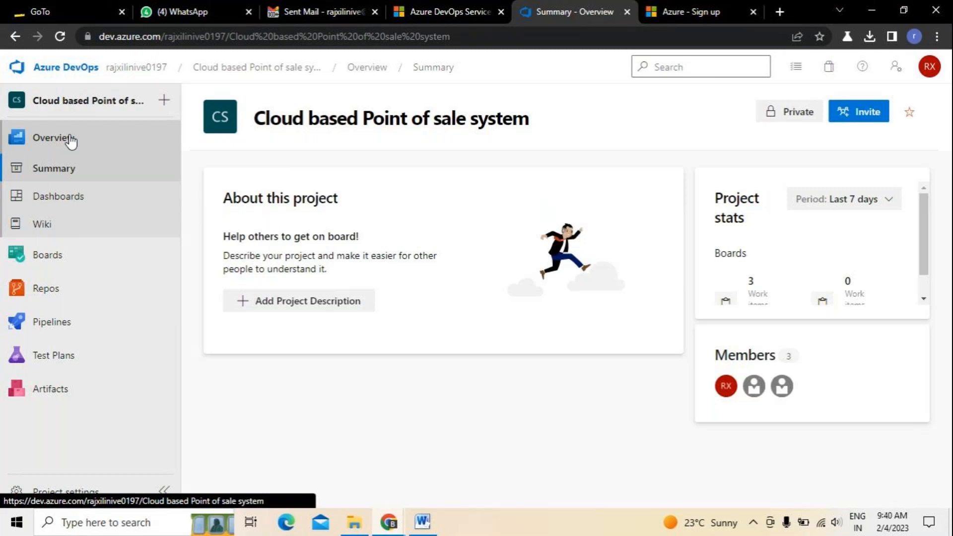
Bring the GoTo meeting Chrome window forward, close it and confirm Leave in the Leave site dialog.
left_click(391, 523)
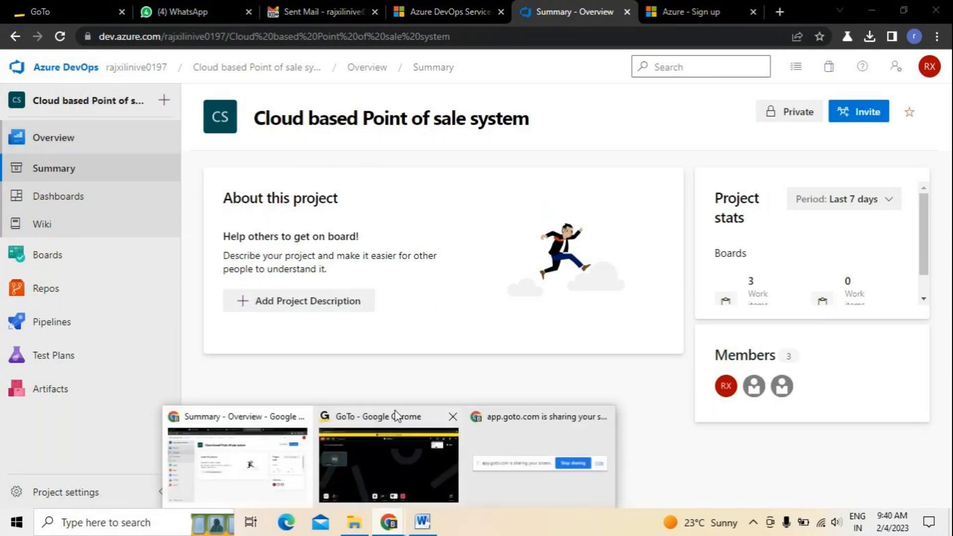
mouse_move(390, 422)
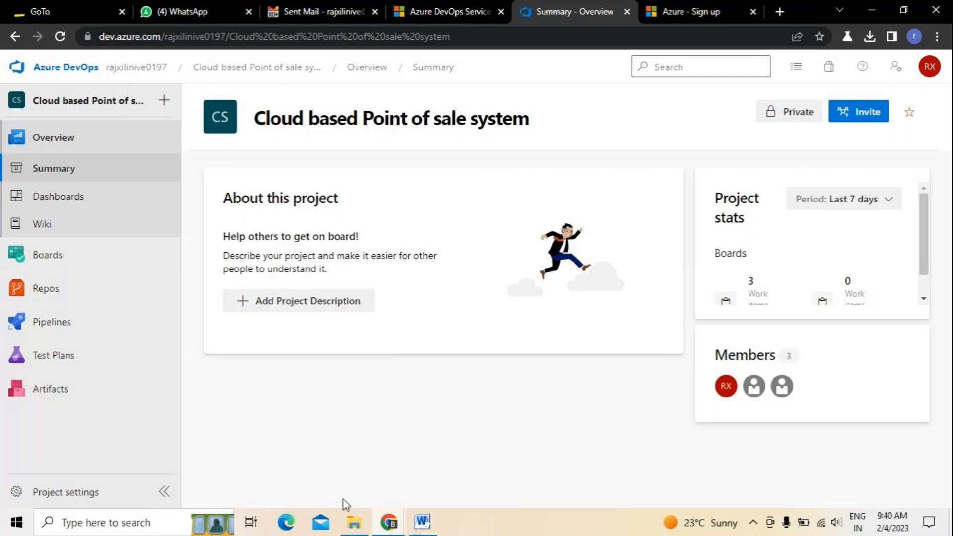
mouse_move(389, 522)
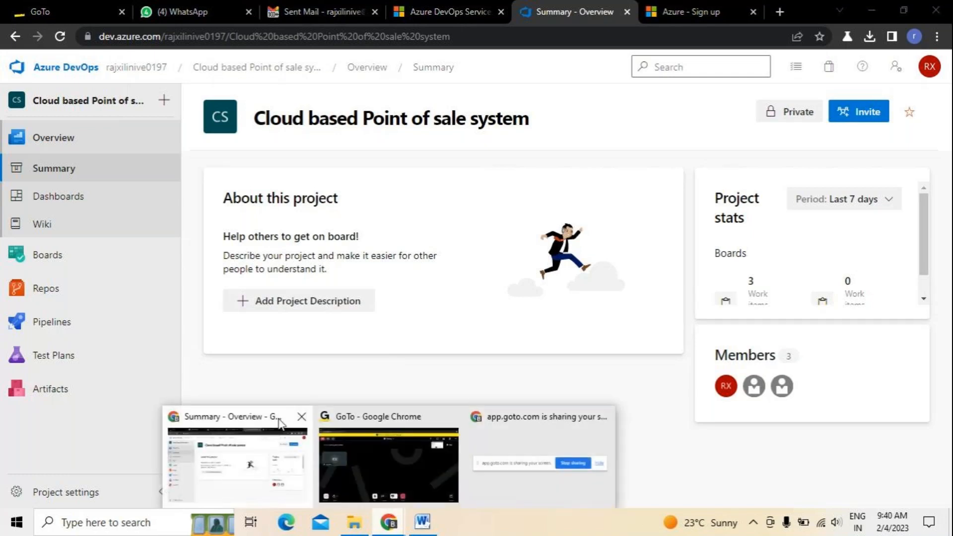
left_click(382, 464)
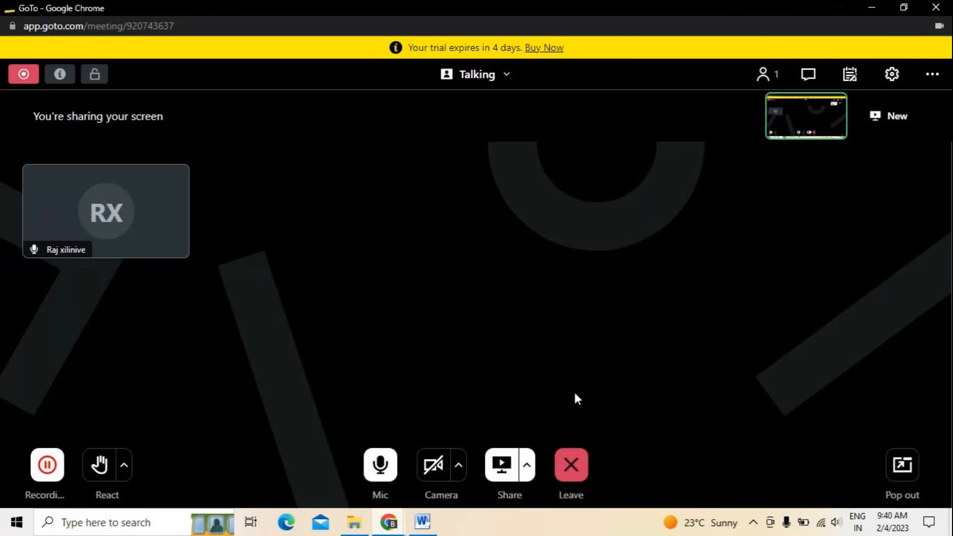
left_click(936, 7)
left_click(526, 99)
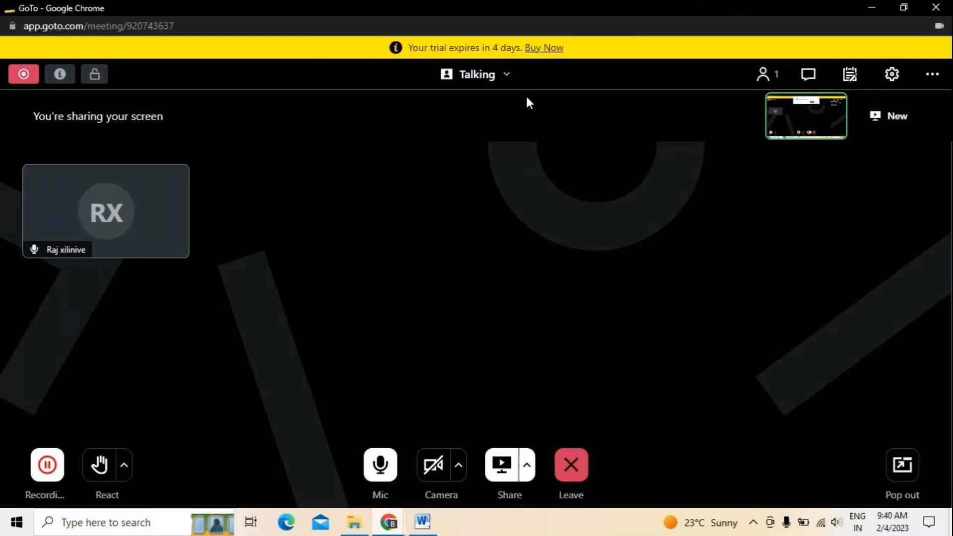